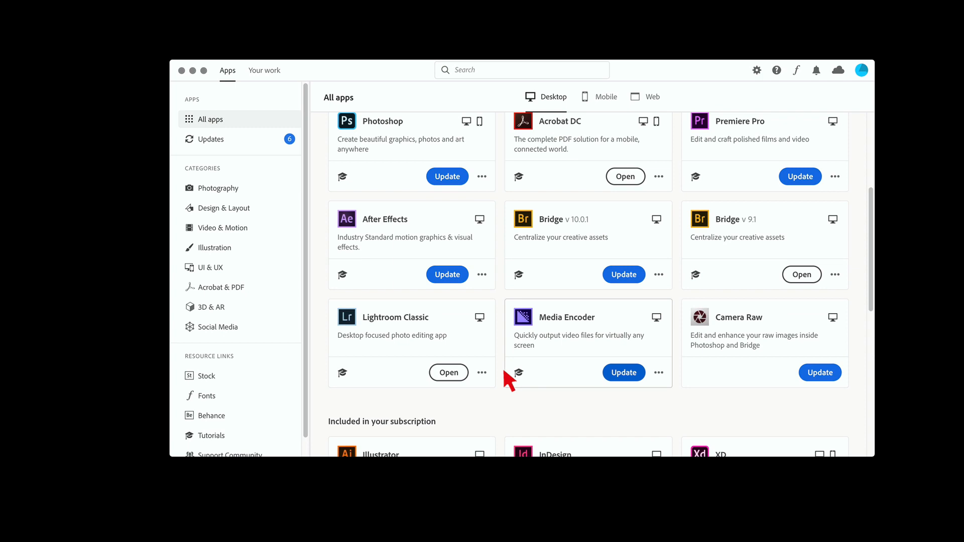
Launch Lightroom Classic and open the 130626_ThorsHammer folder as a grid of thumbnails
left_click(452, 374)
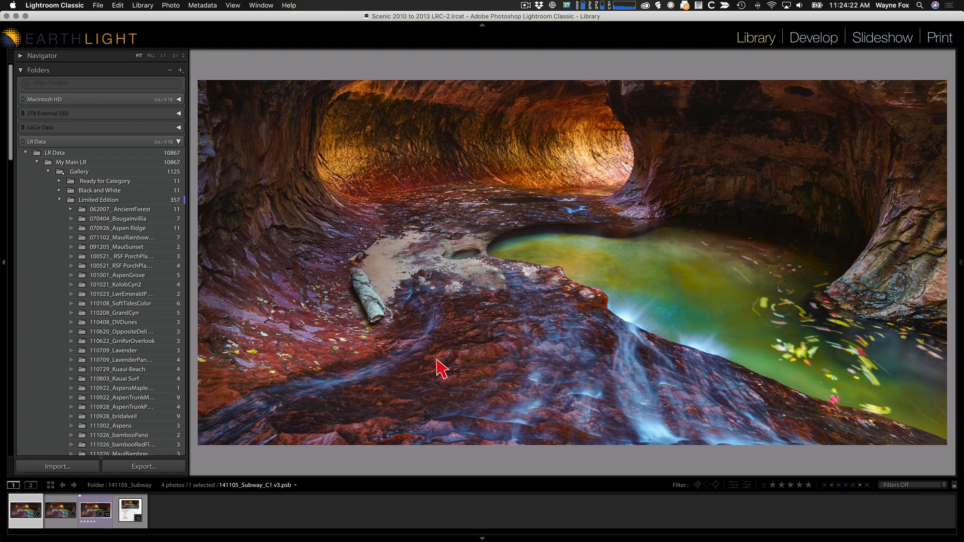
left_click(295, 486)
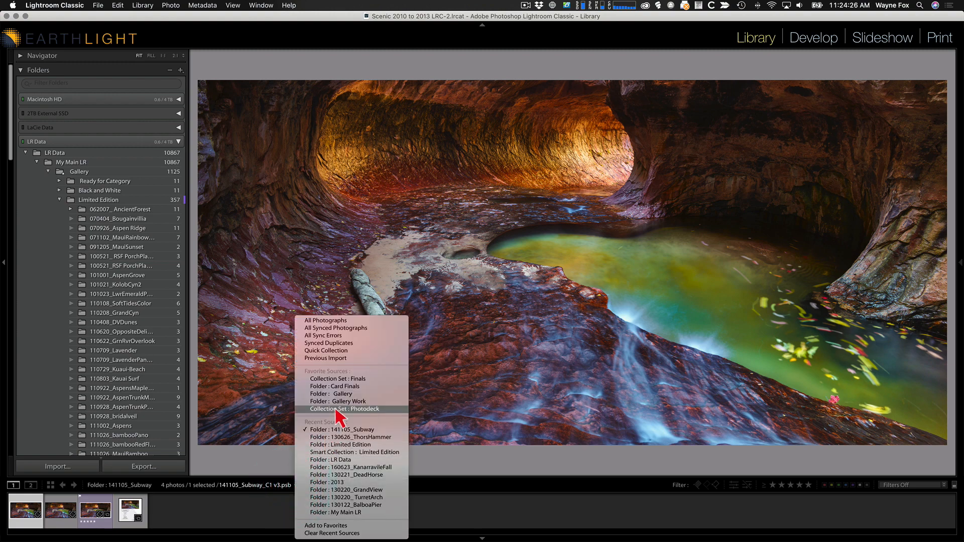
left_click(339, 437)
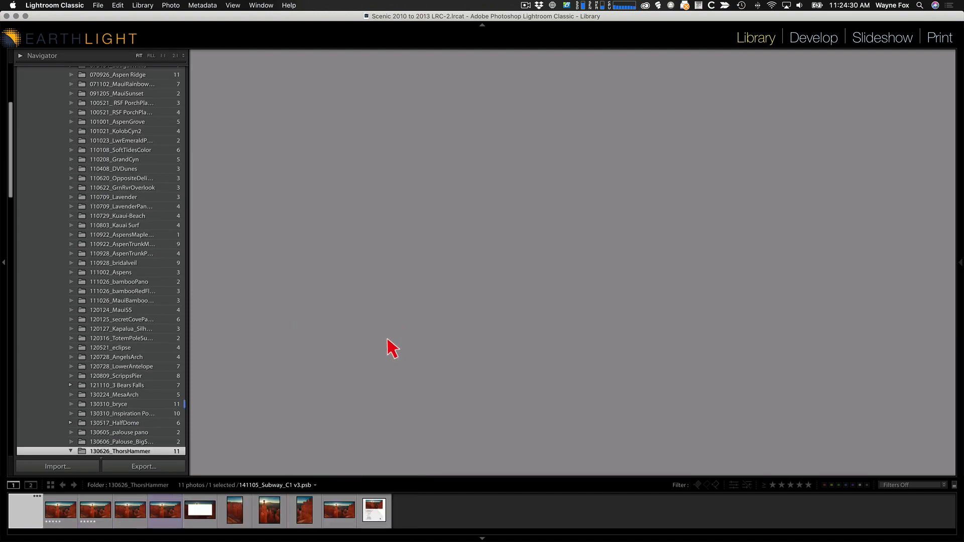
key("g")
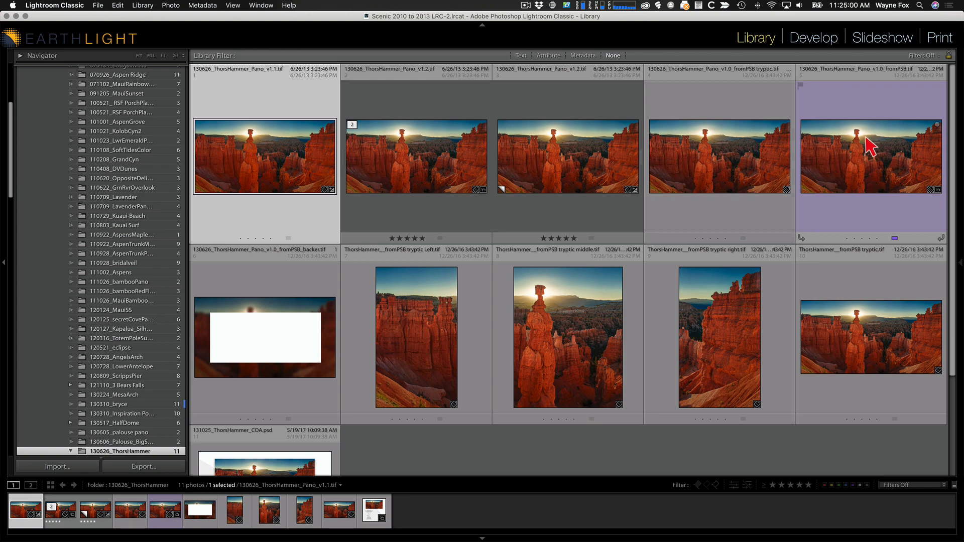
Try to synchronize the 130626_ThorsHammer folder and import its new photos, then dismiss the import results
right_click(144, 451)
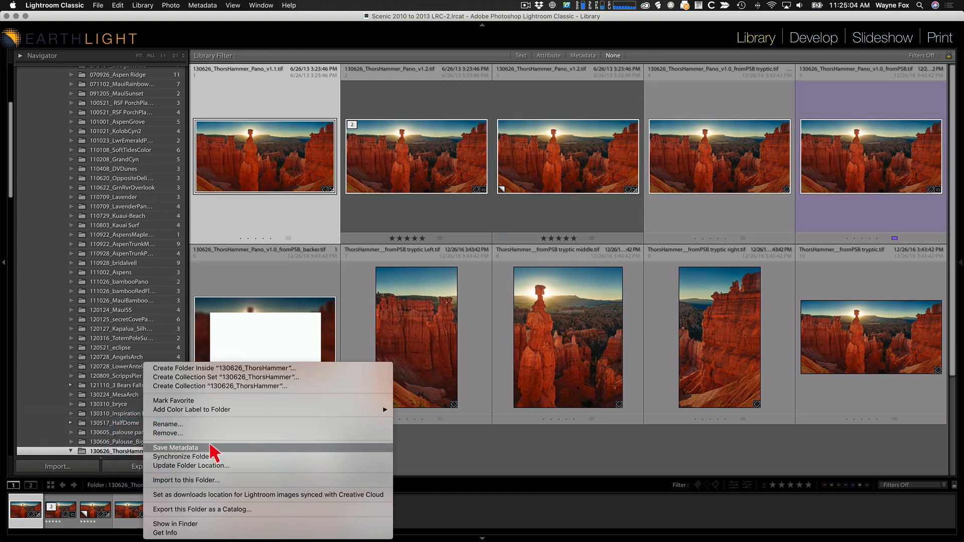
left_click(213, 457)
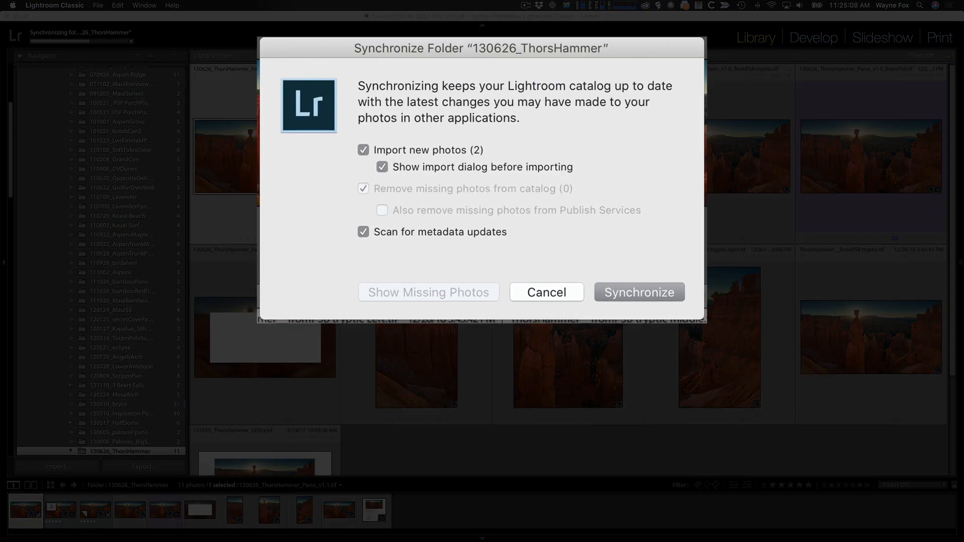
left_click(605, 294)
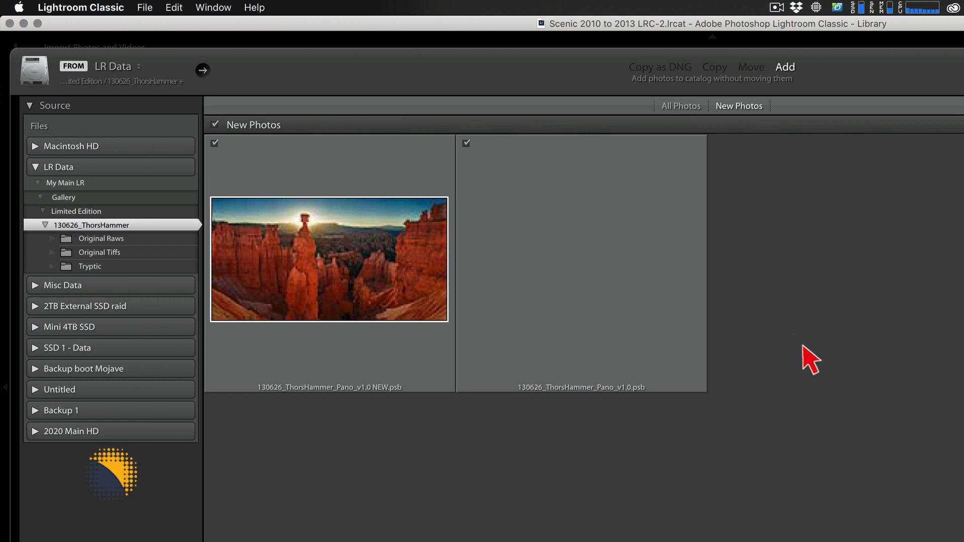
left_click(215, 143)
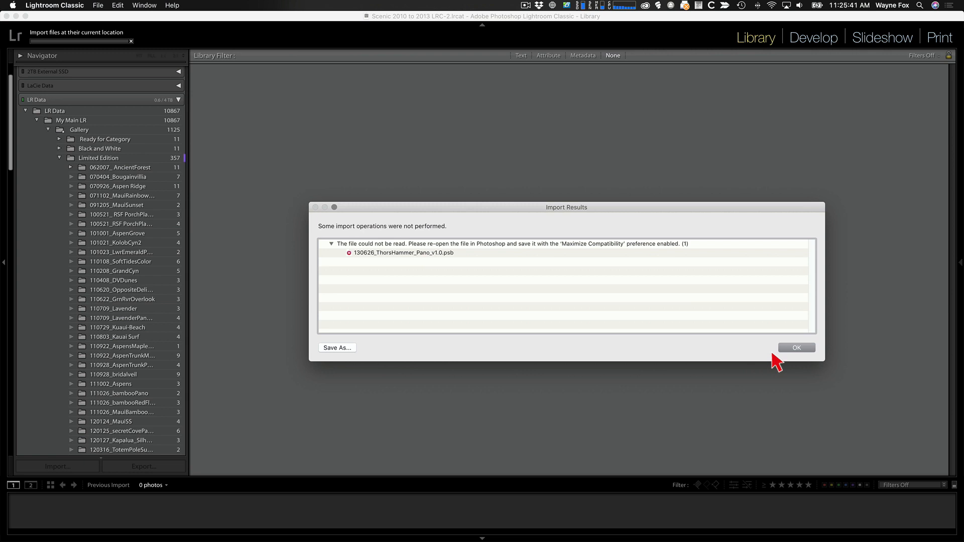
left_click(826, 373)
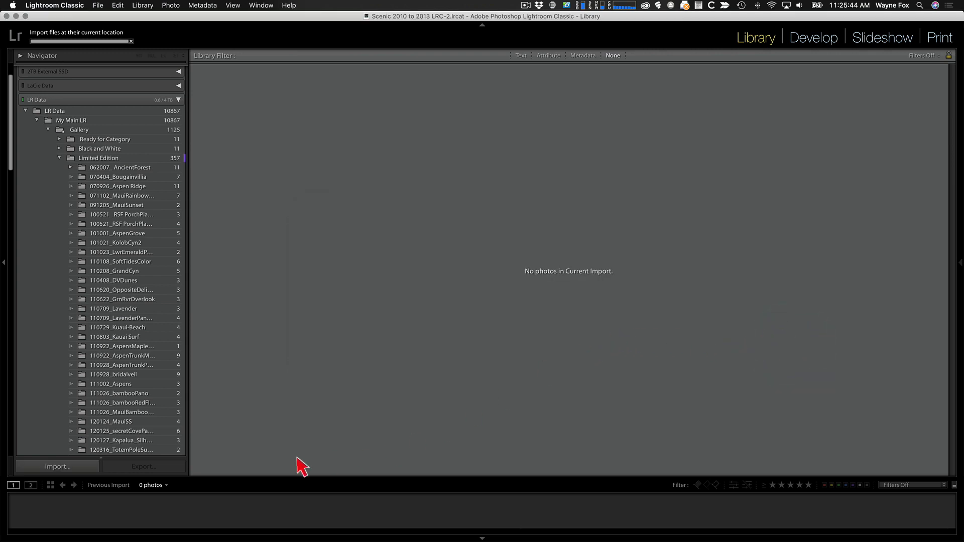
Return the library source to the 130626_ThorsHammer folder
left_click(165, 485)
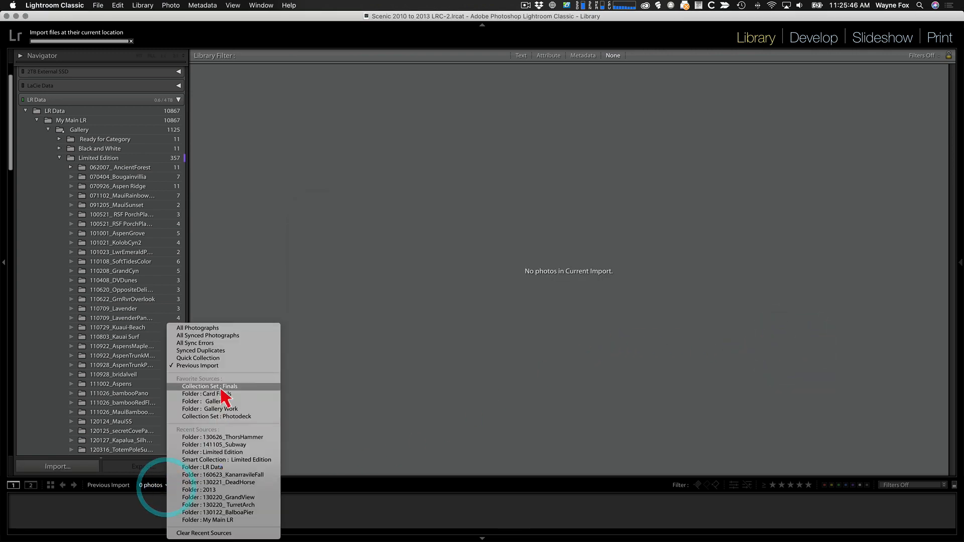
left_click(224, 437)
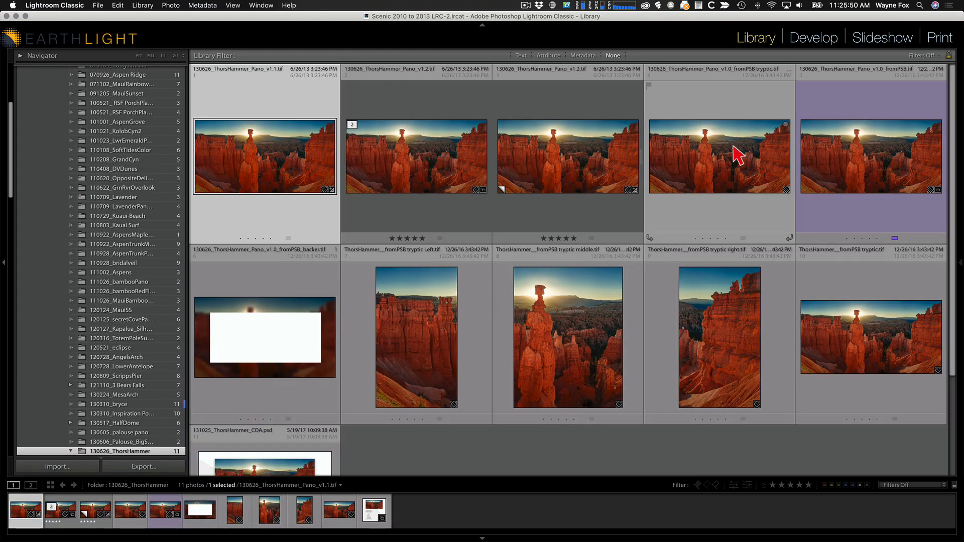
right_click(831, 146)
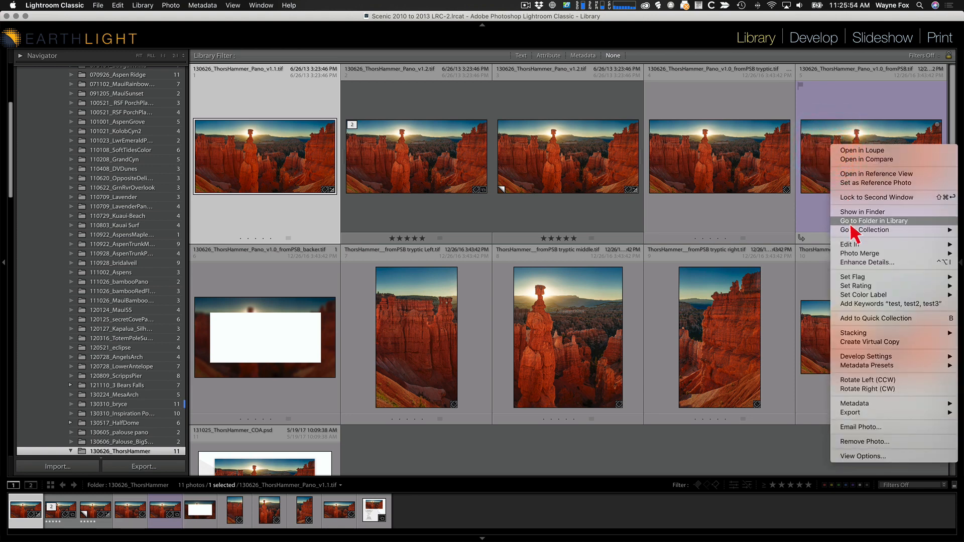
left_click(809, 142)
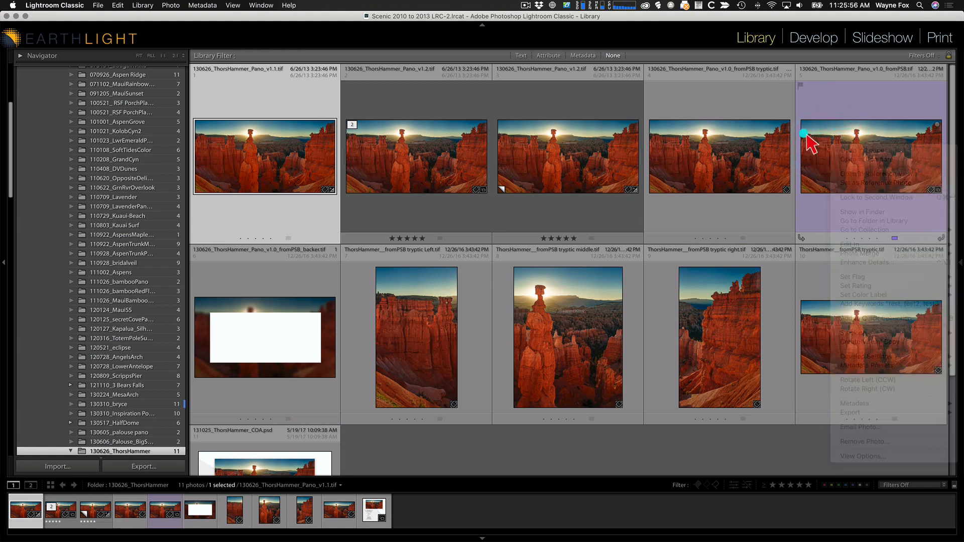
Edit the last panorama TIFF in Adobe Photoshop 2020 and open its linked smart object's contents
right_click(816, 139)
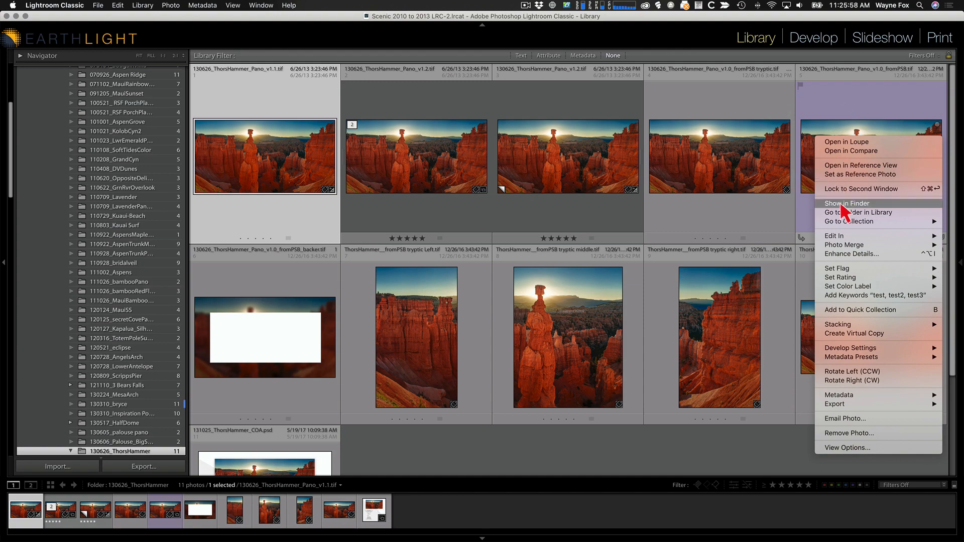
mouse_move(841, 236)
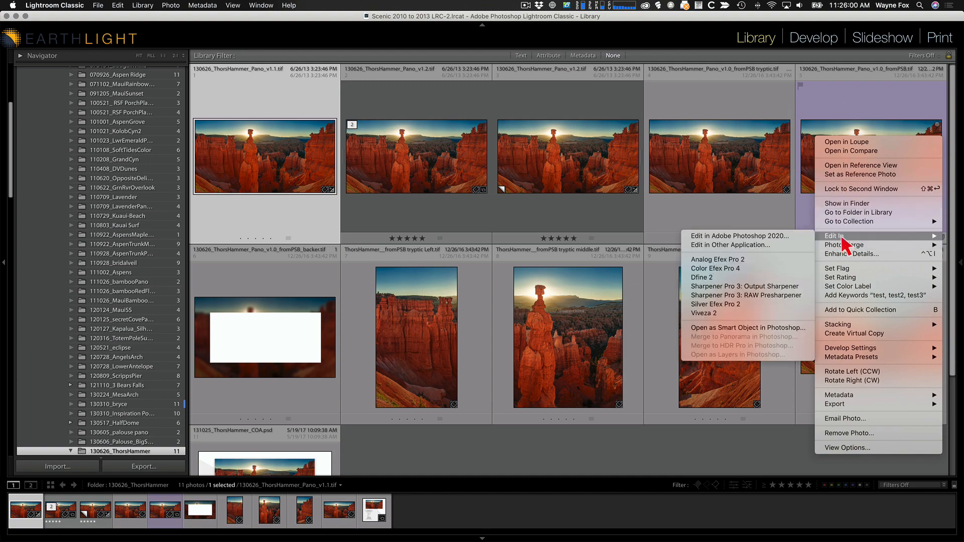
left_click(792, 236)
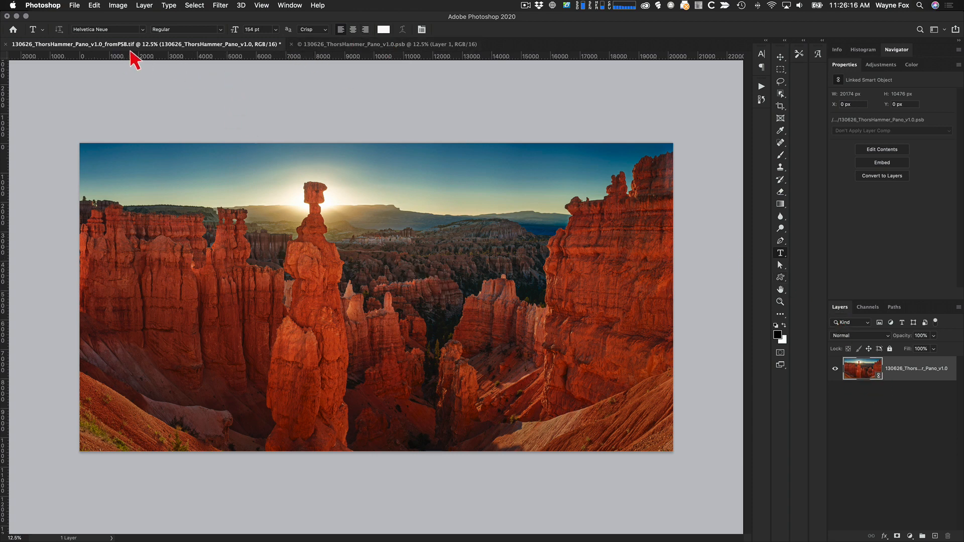
double_click(865, 369)
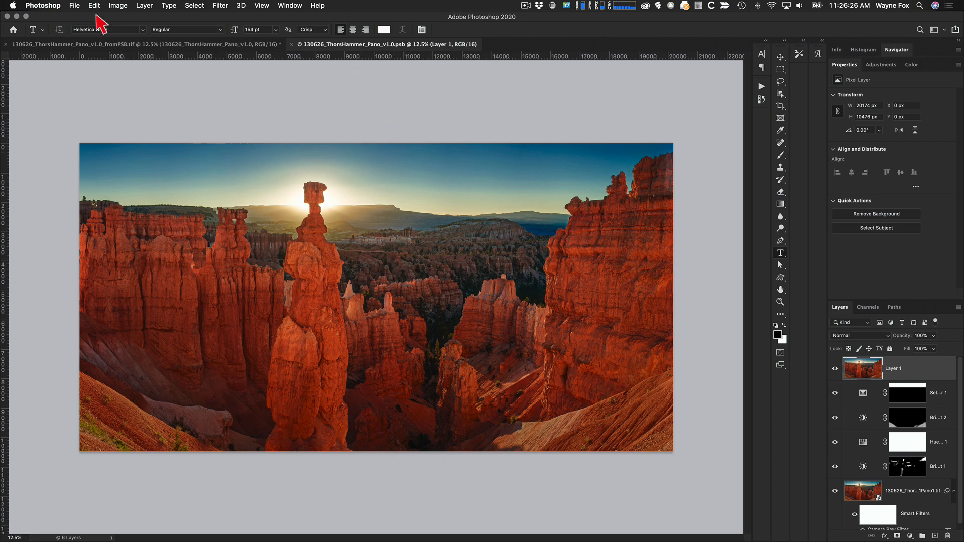
Set Maximize PSD and PSB File Compatibility to Always in the File Handling preferences
left_click(46, 5)
mouse_move(56, 36)
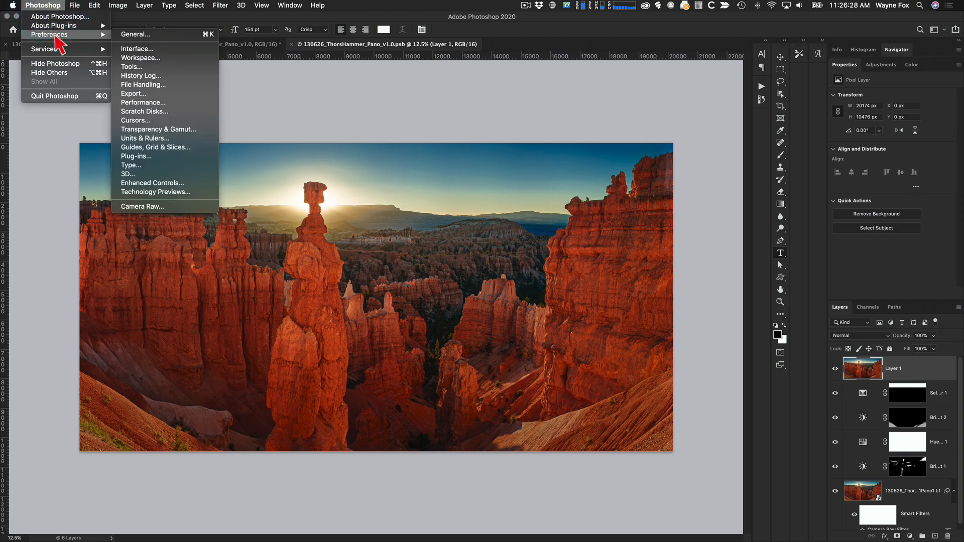
left_click(142, 85)
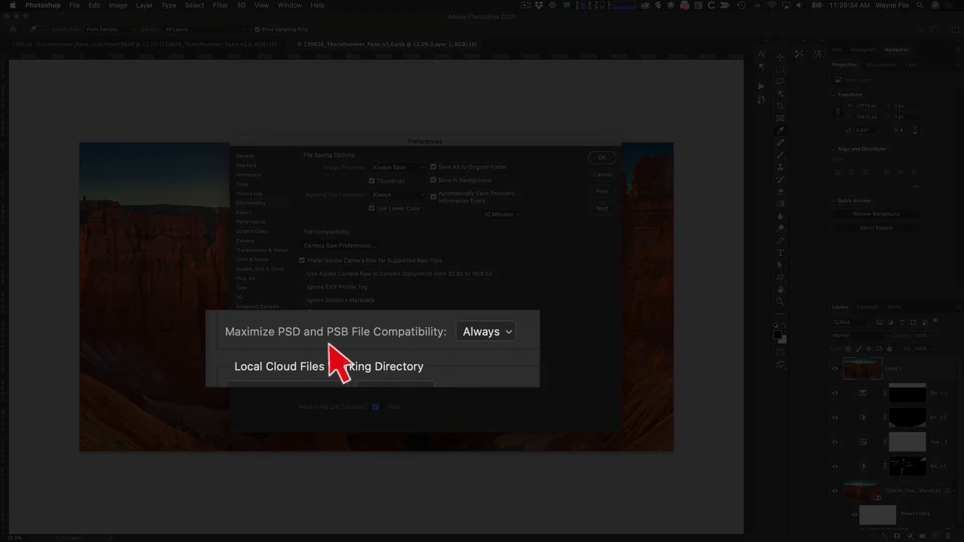
left_click(510, 337)
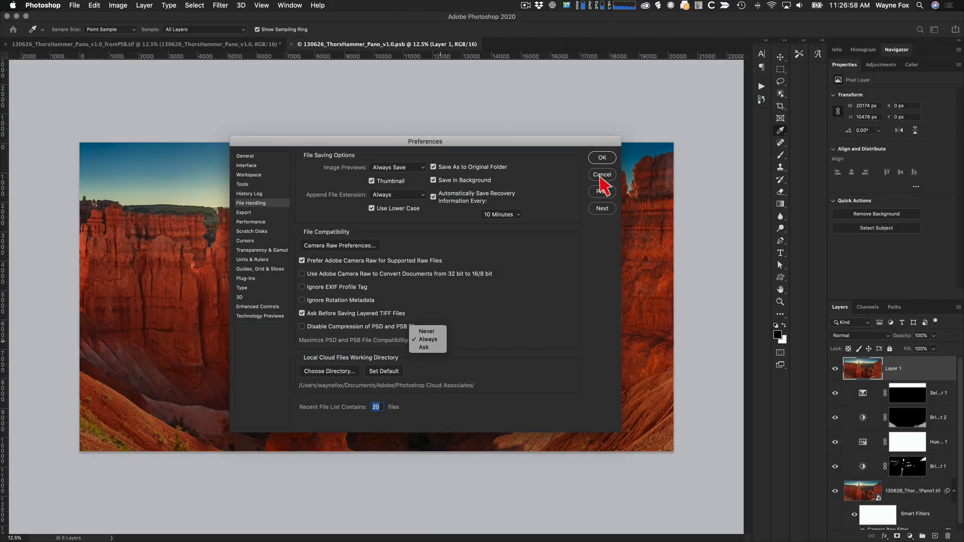
left_click(603, 157)
left_click(602, 157)
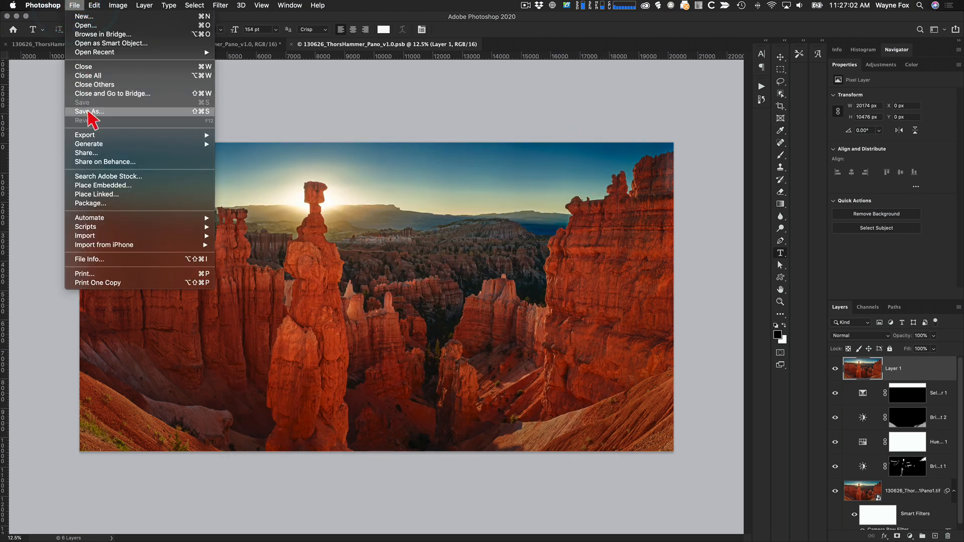
Close the panorama PSB and the TIFF documents in Photoshop
left_click(86, 111)
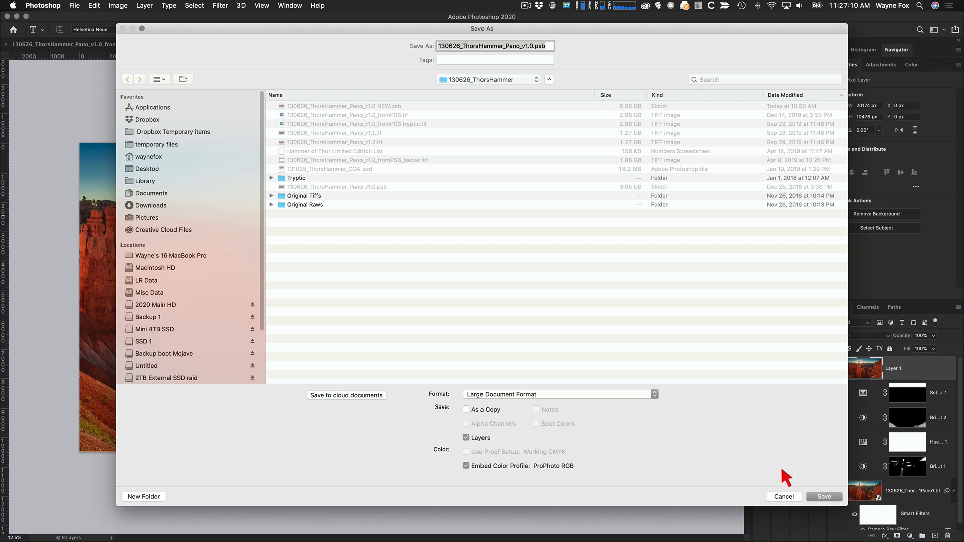
left_click(784, 497)
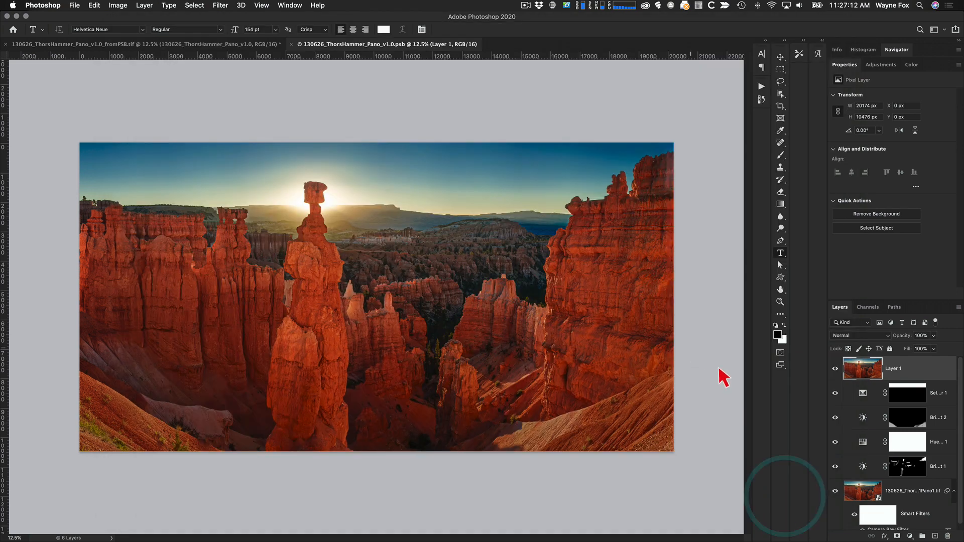
left_click(290, 44)
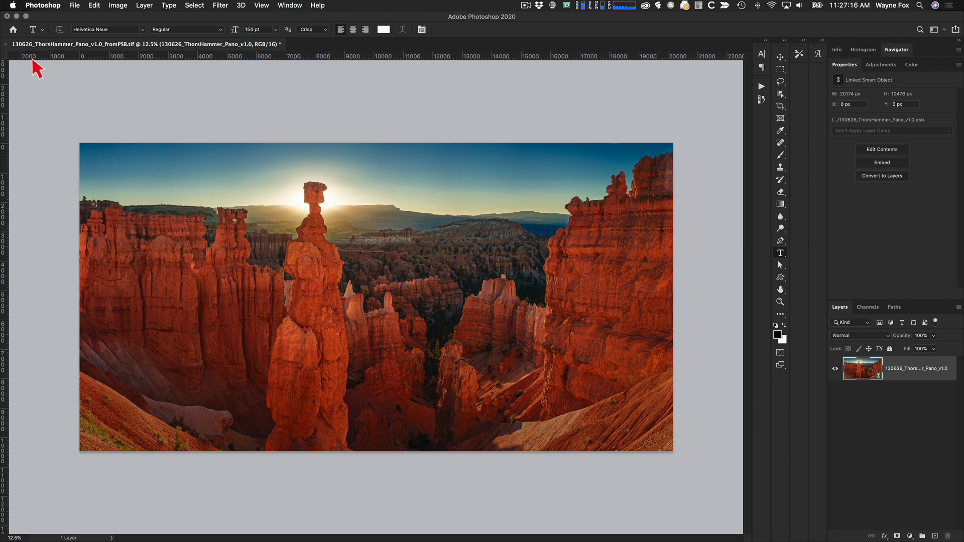
left_click(6, 45)
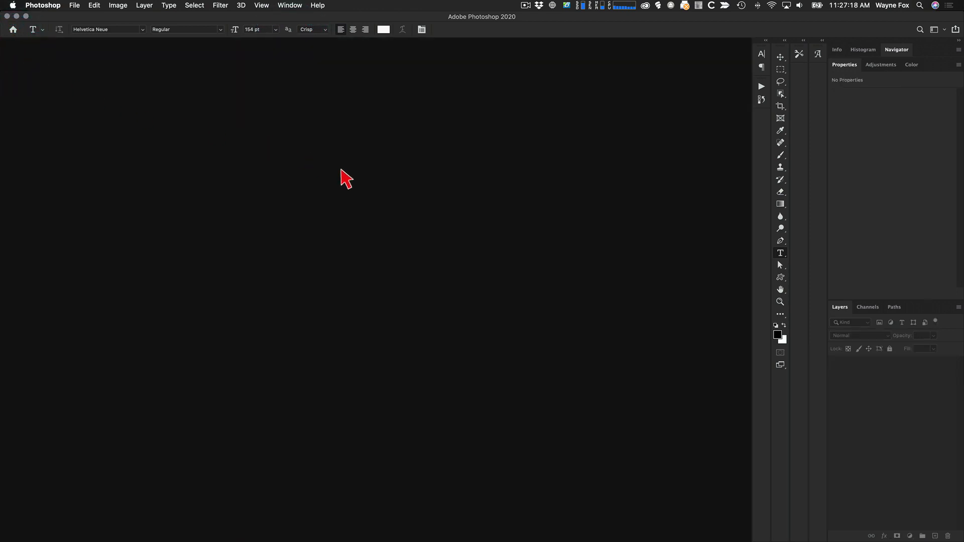
Switch back to Lightroom Classic and synchronize the 130626_ThorsHammer folder again
key("super+Tab")
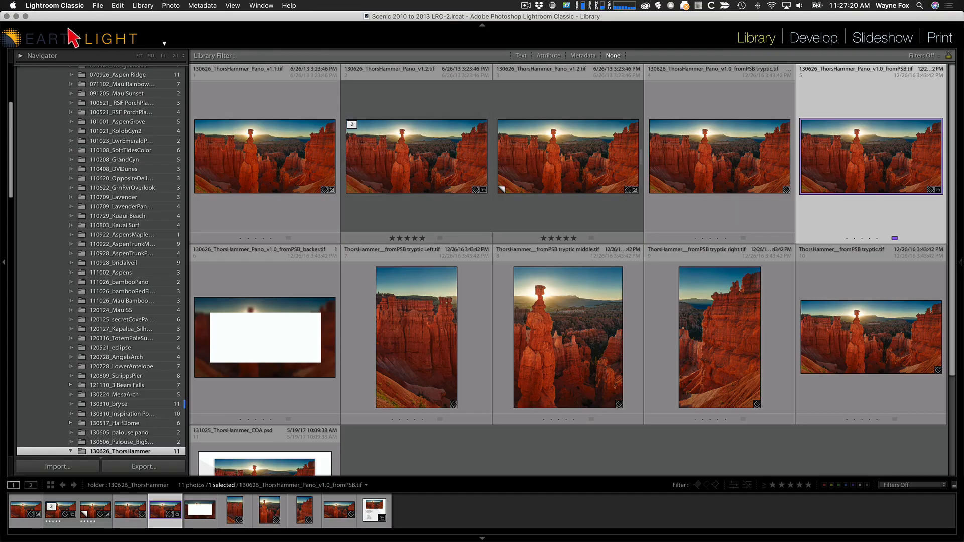
left_click(26, 16)
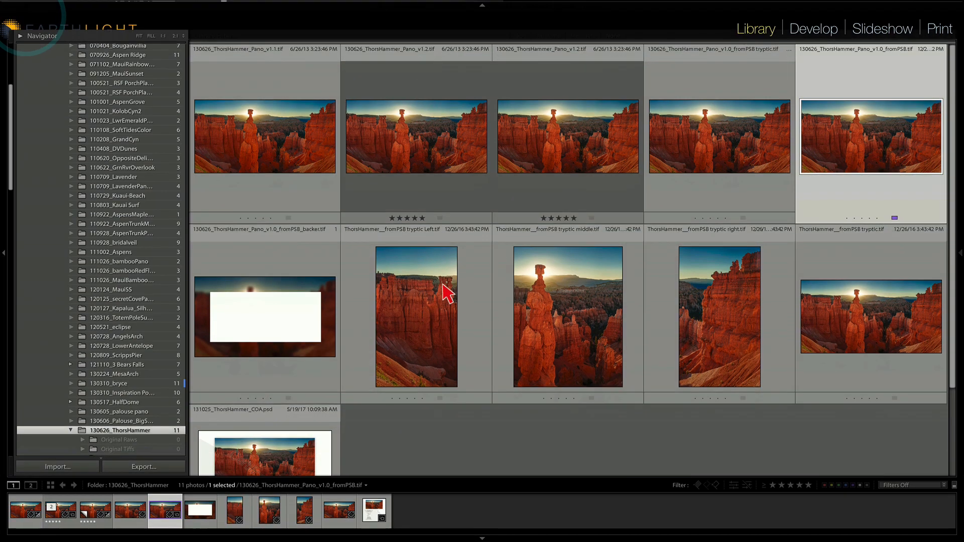
right_click(138, 431)
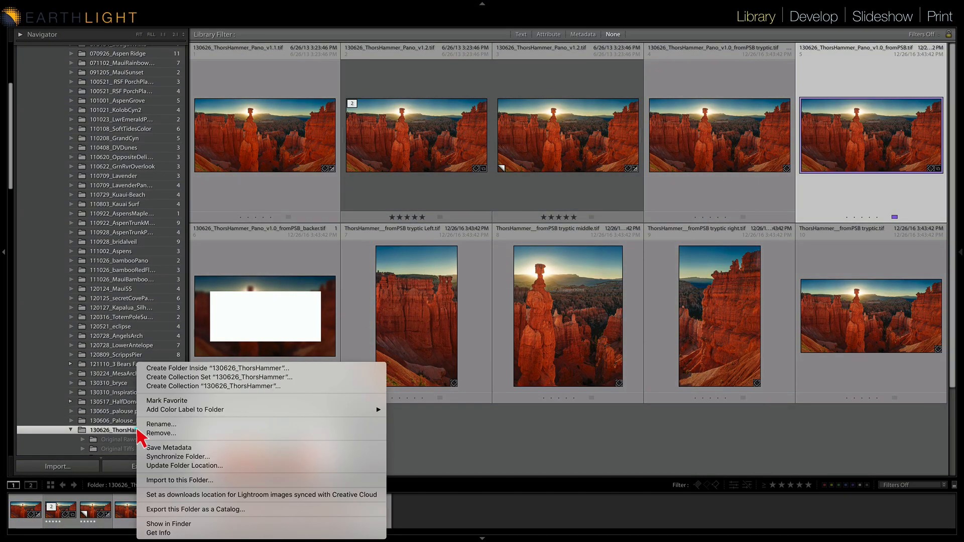
left_click(173, 456)
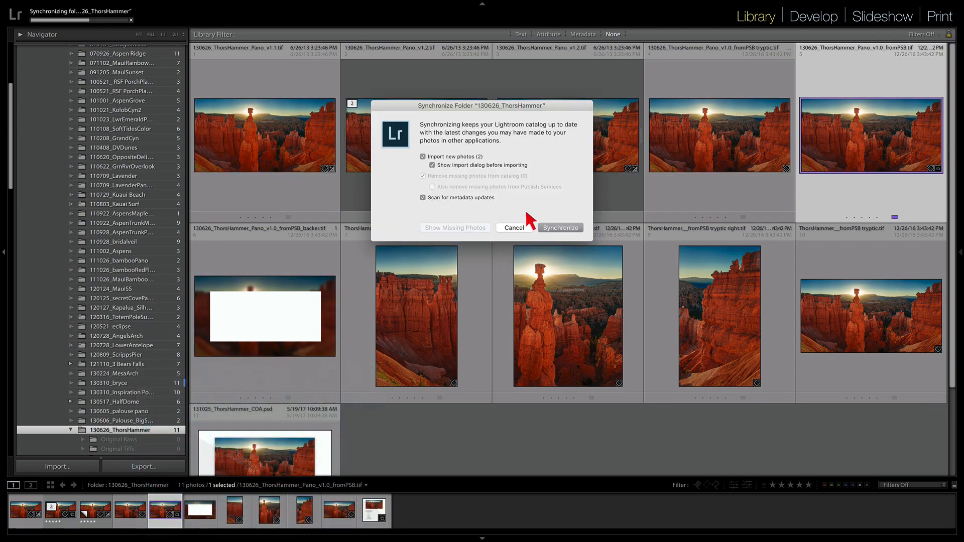
left_click(558, 229)
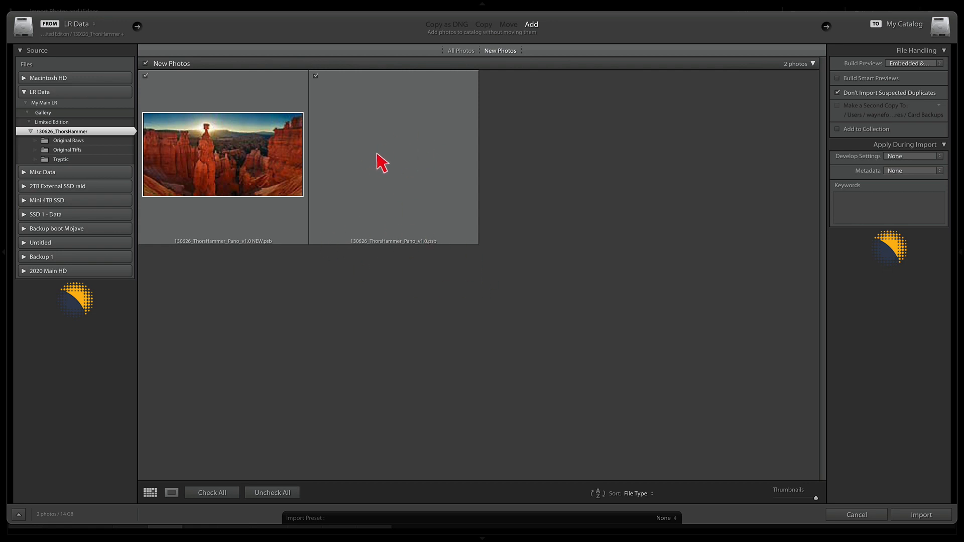
Import only 130626_ThorsHammer_Pano_v1.0 NEW.psb, keeping Embedded & Sidecar previews
left_click(315, 77)
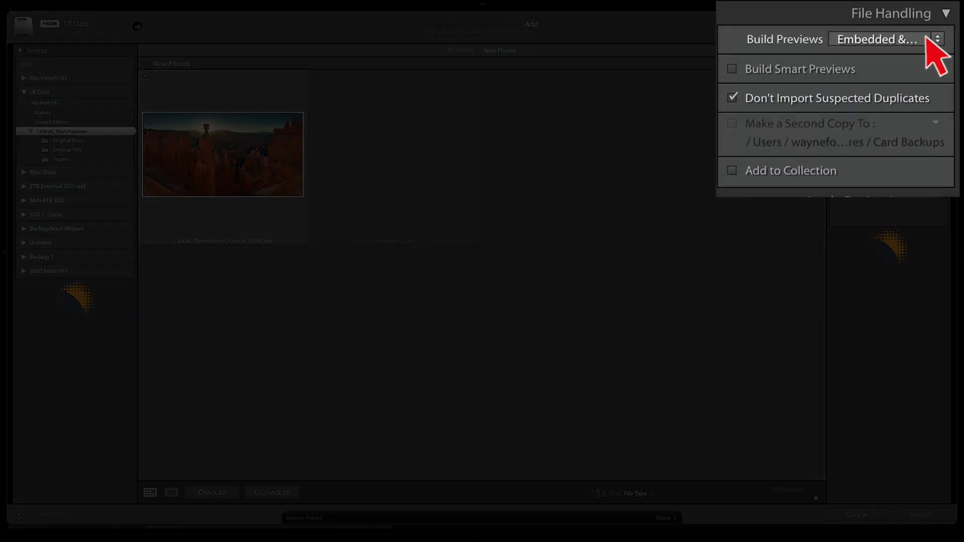
left_click(935, 39)
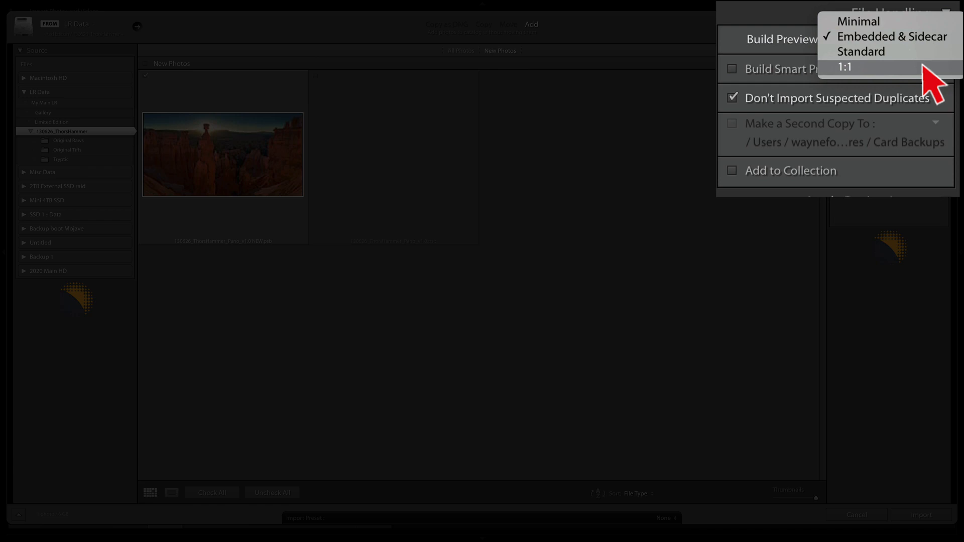
left_click(923, 36)
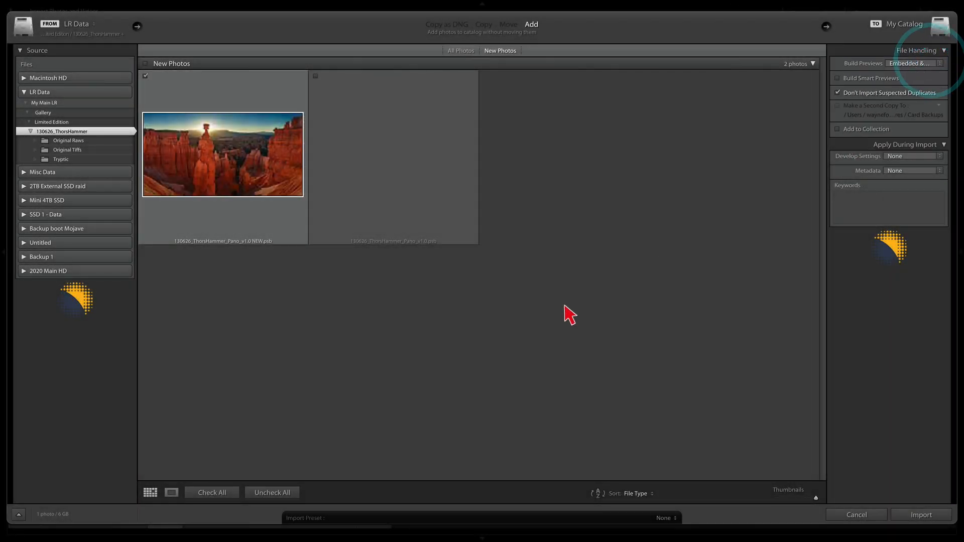
left_click(912, 514)
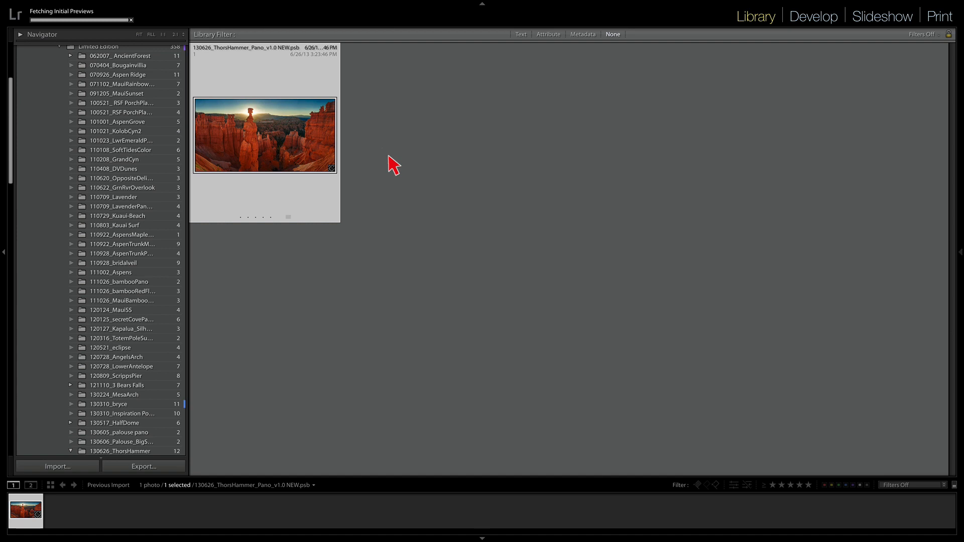
Inspect the imported panorama zoomed in, then open it in the Develop module
double_click(276, 141)
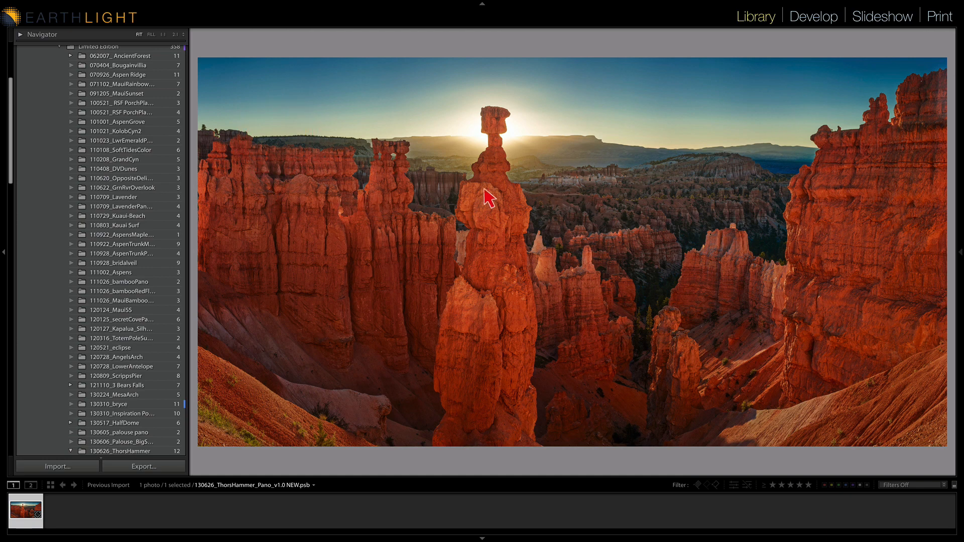
left_click(490, 200)
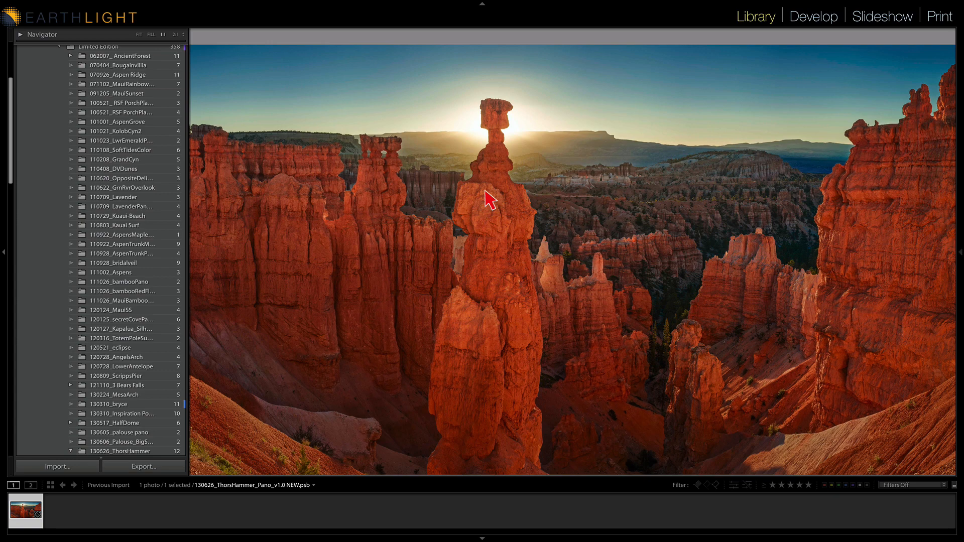
left_click(490, 200)
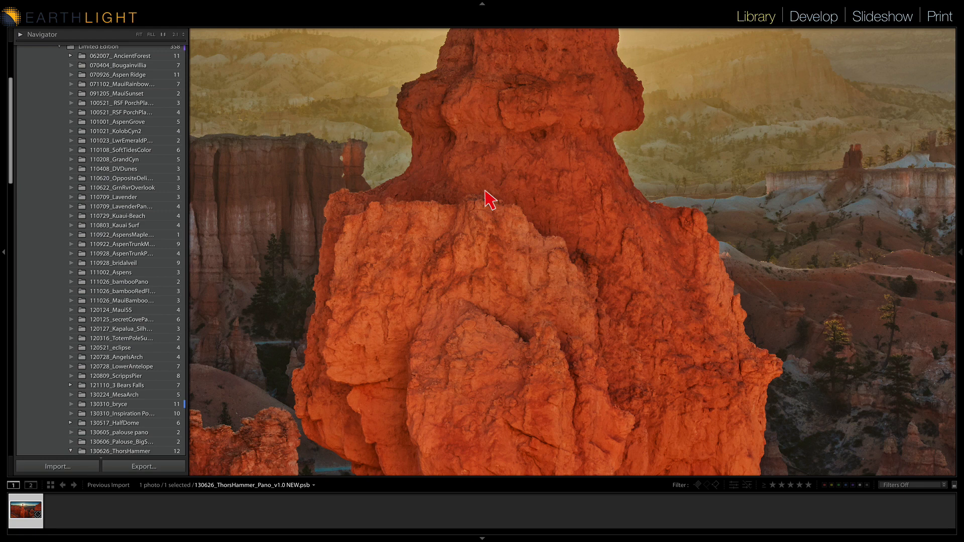
left_click(485, 192)
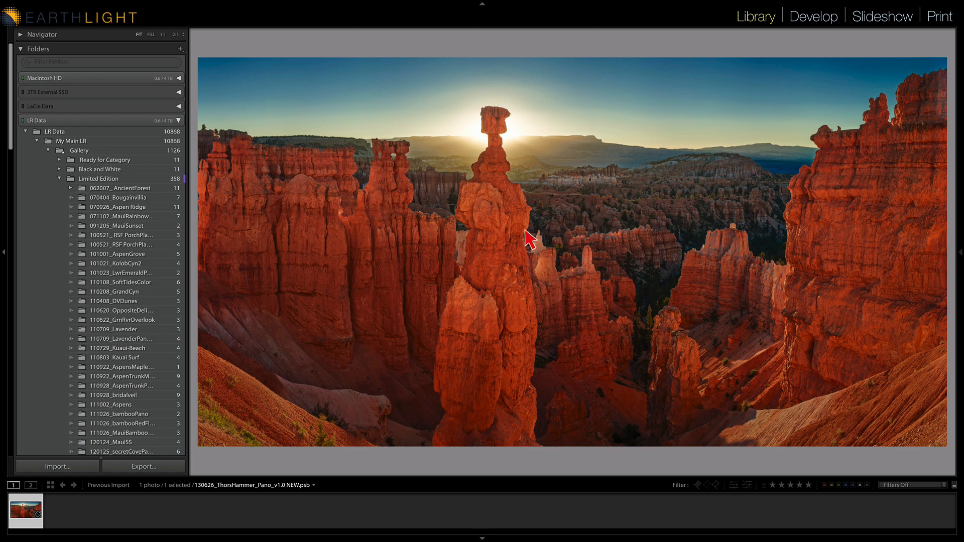
left_click(814, 18)
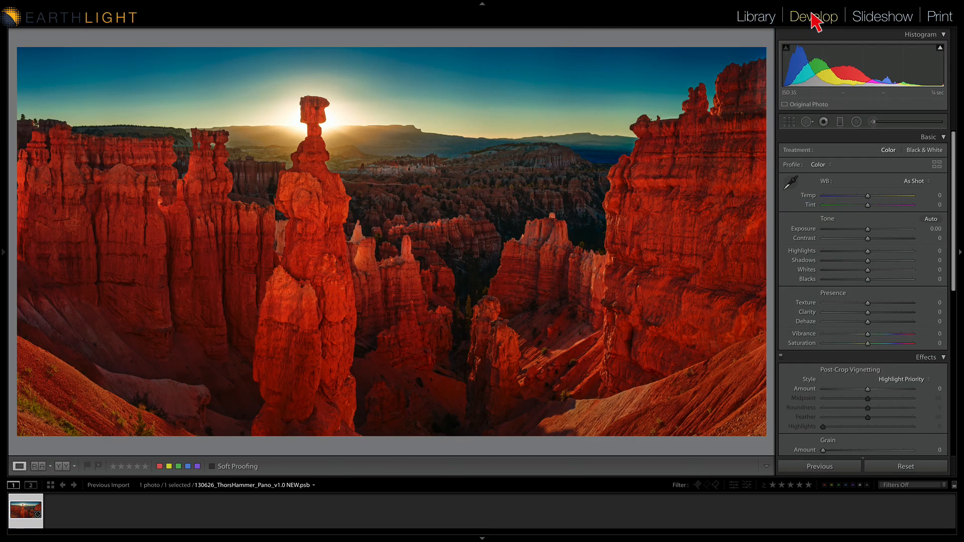
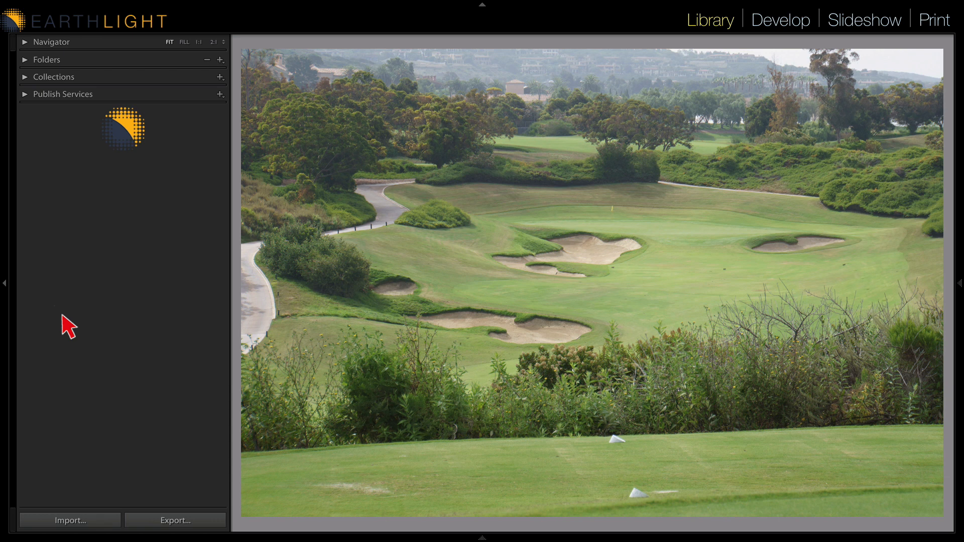
In Develop, enable Remove Chromatic Aberration and Enable Profile Corrections in the Lens Corrections profile settings
key("d")
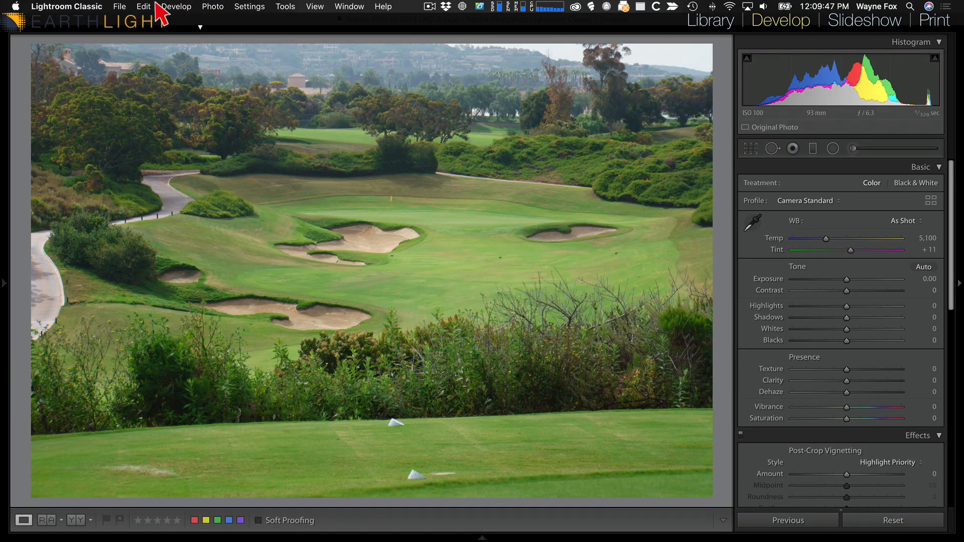
left_click(176, 6)
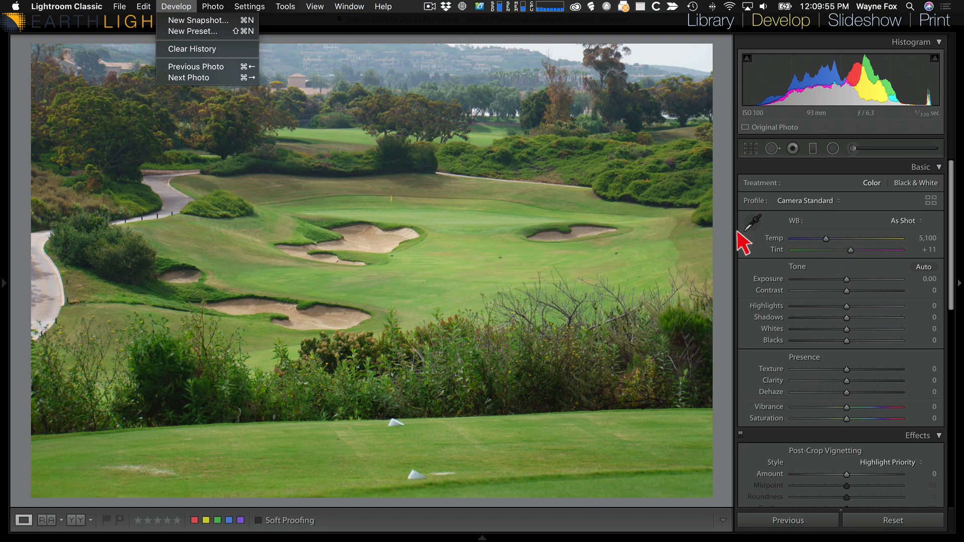
left_click(637, 261)
scroll(929, 355, "down", 5)
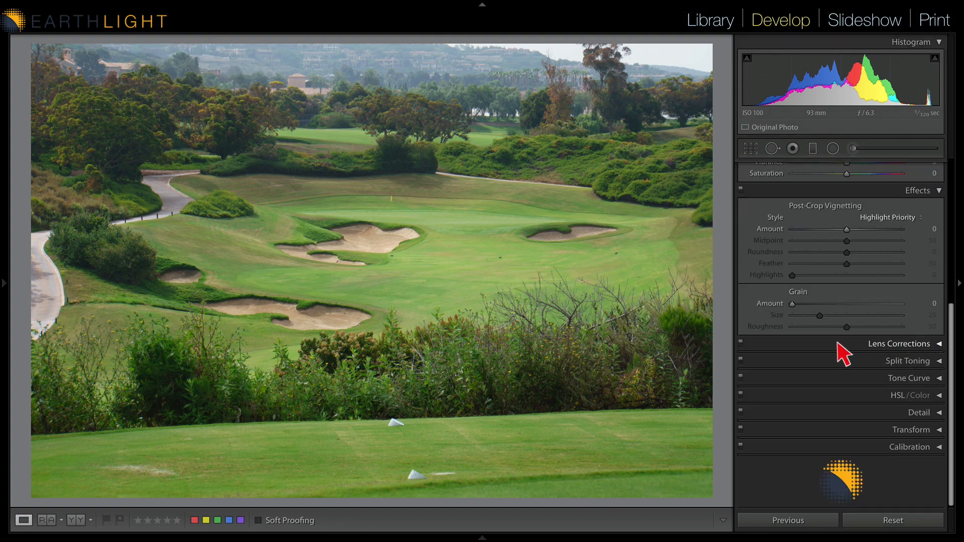
left_click(938, 344)
scroll(879, 388, "down", 2)
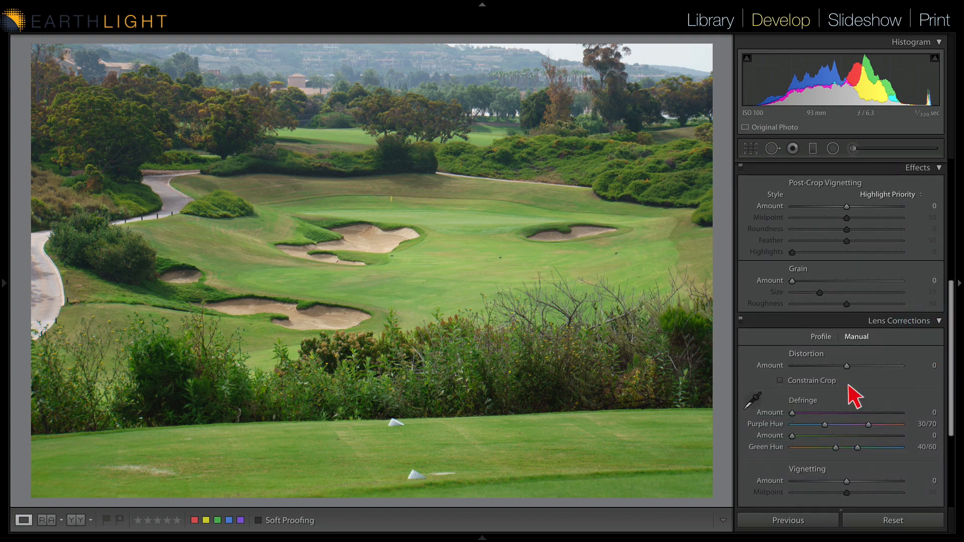
scroll(854, 396, "down", 1)
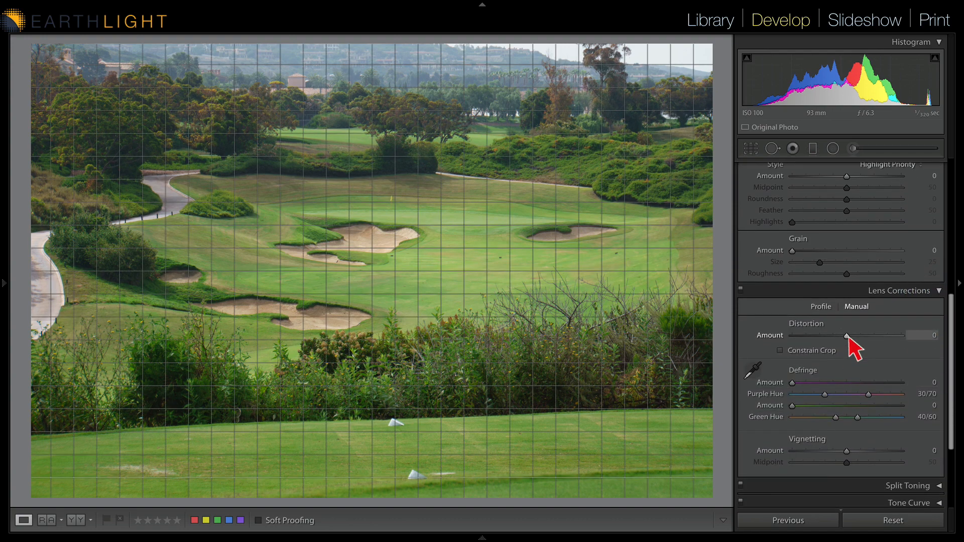
left_click(823, 308)
left_click(748, 323)
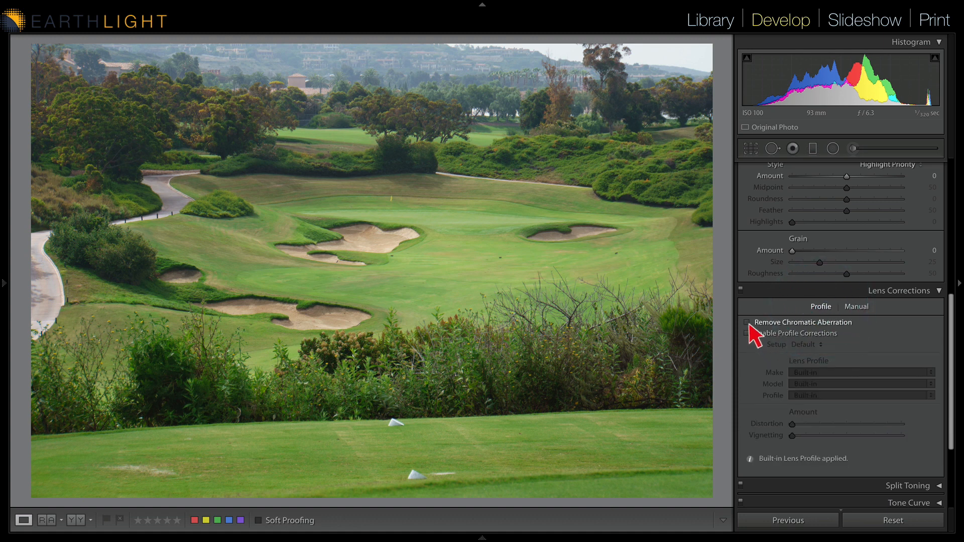
left_click(749, 334)
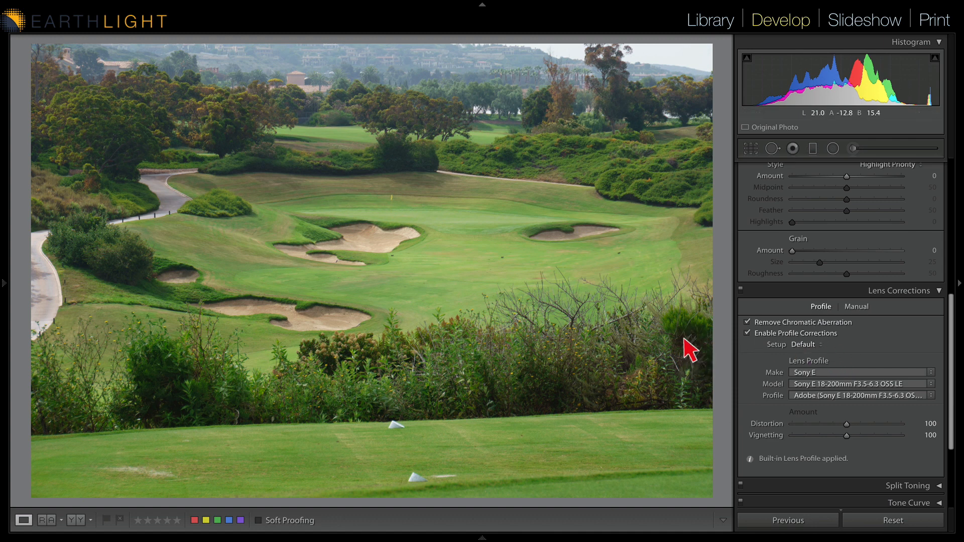
Open Preferences and set the master raw default to Adobe Default
left_click(62, 6)
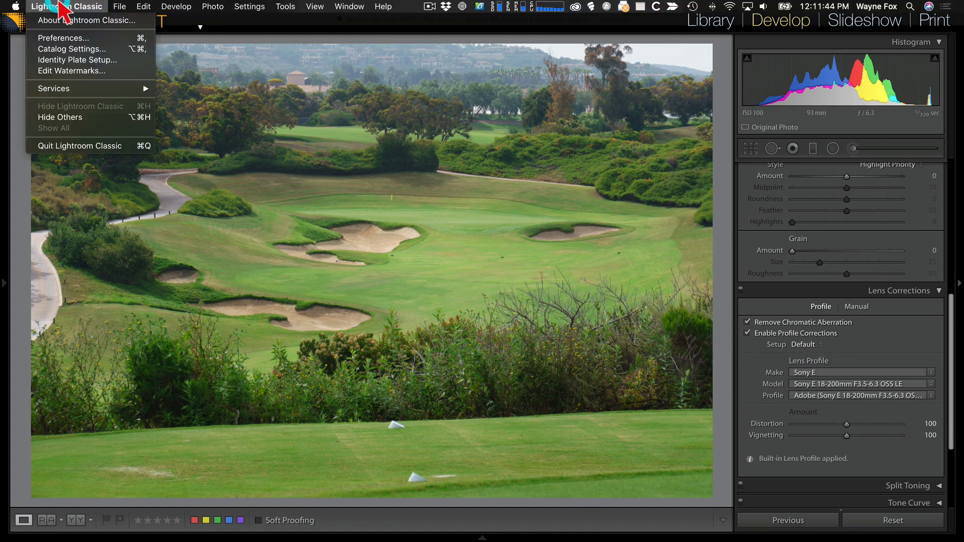
left_click(64, 39)
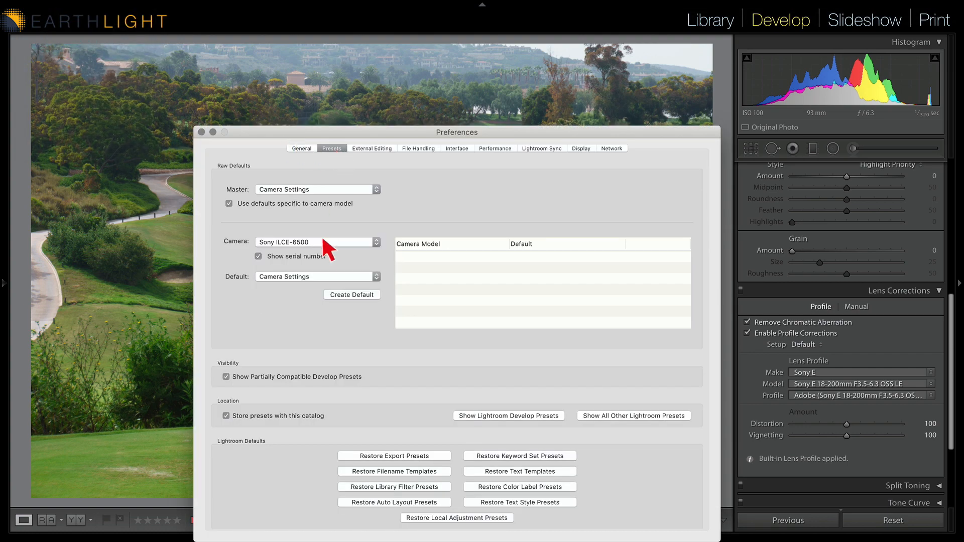
left_click(294, 191)
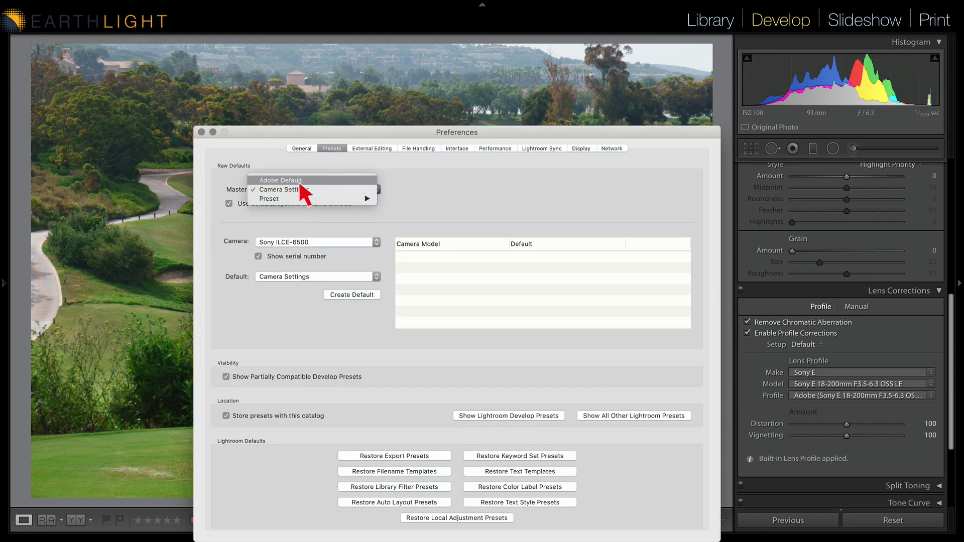
left_click(296, 180)
Toggle camera-specific defaults off and back on, and turn off Show serial number
left_click(229, 204)
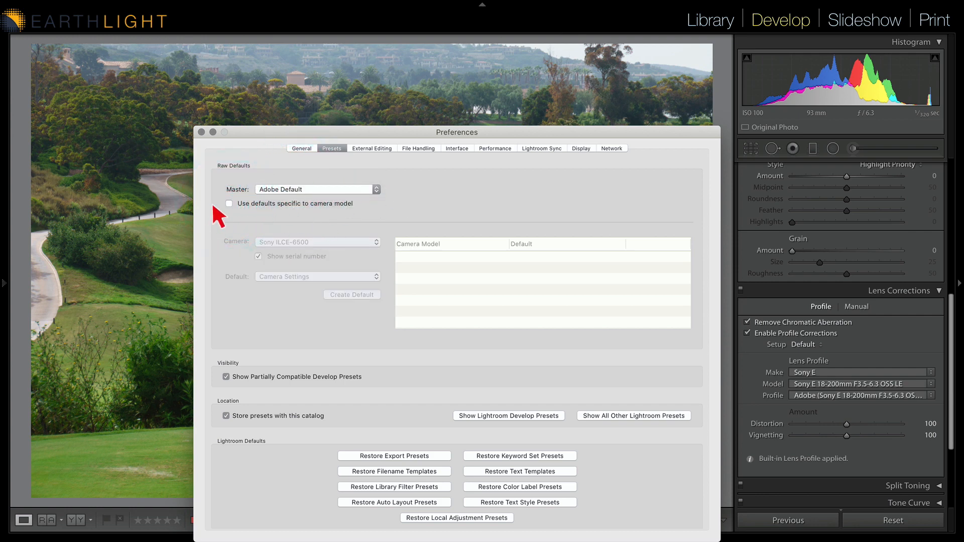
left_click(229, 203)
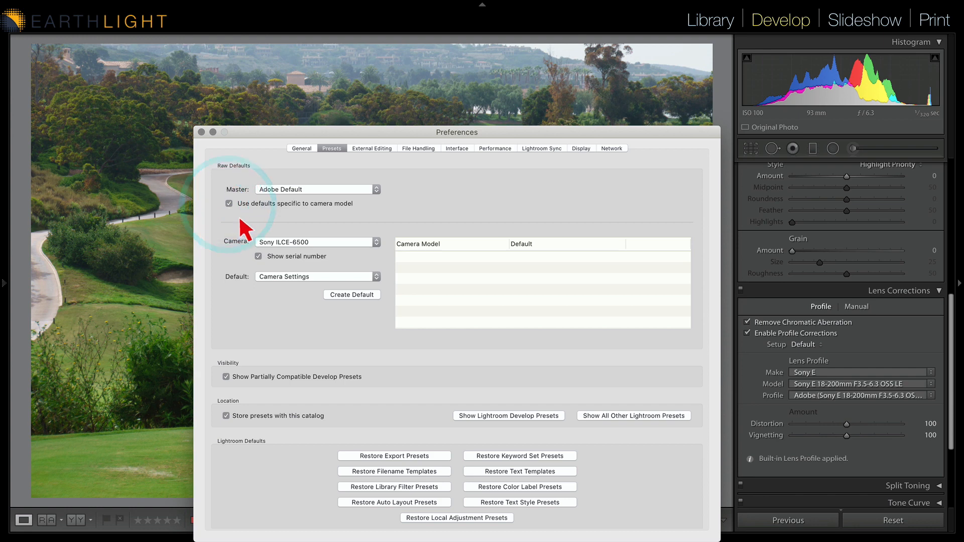
left_click(258, 256)
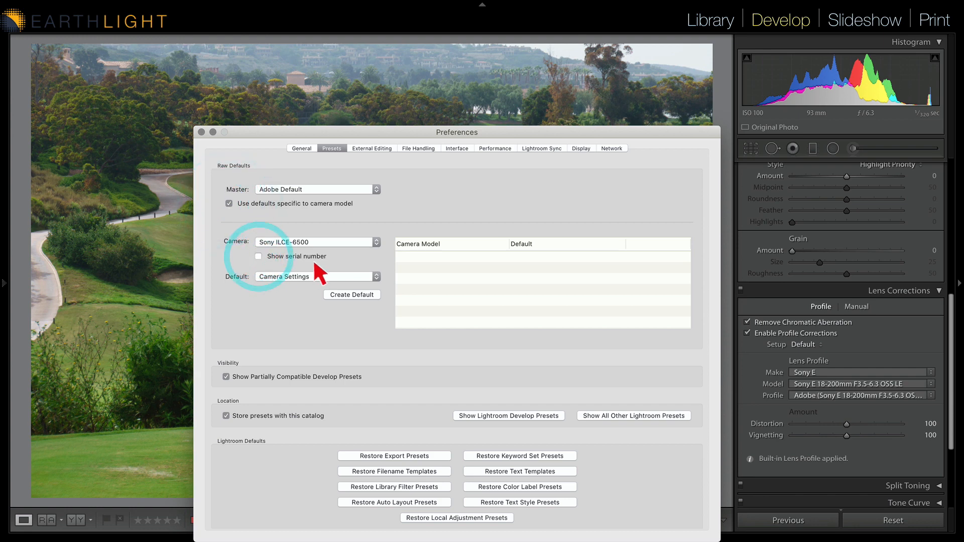
Choose Sony ILCE-7RM3 as the camera for raw defaults and close Preferences
left_click(301, 241)
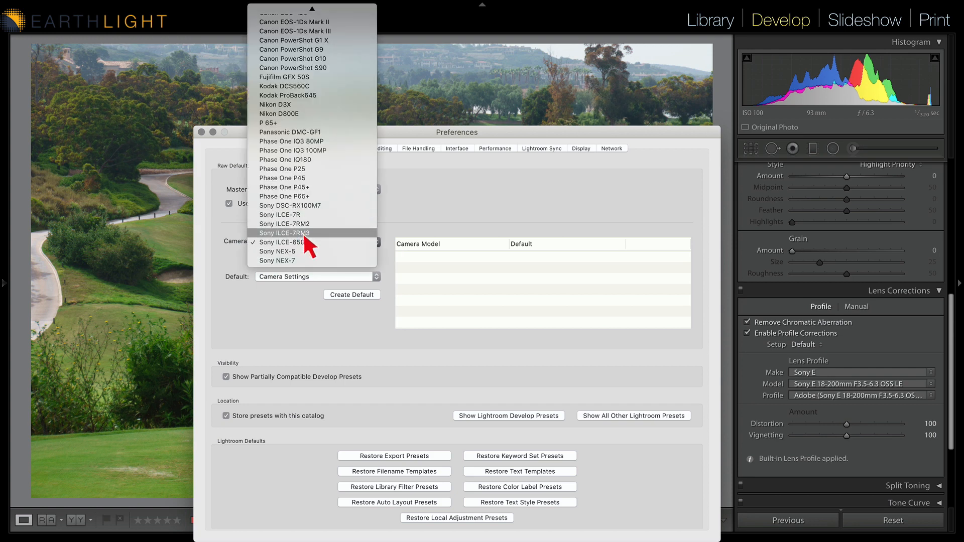
left_click(299, 233)
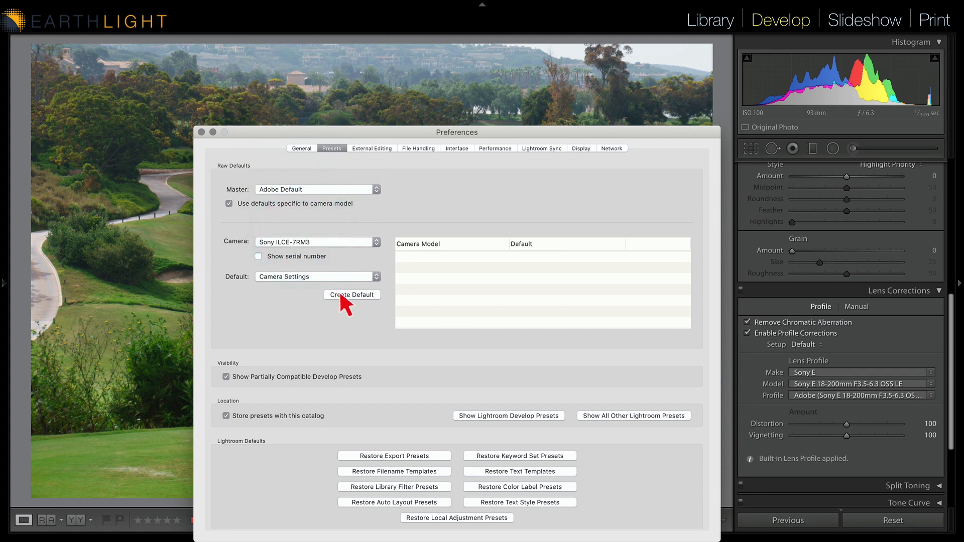
left_click(201, 132)
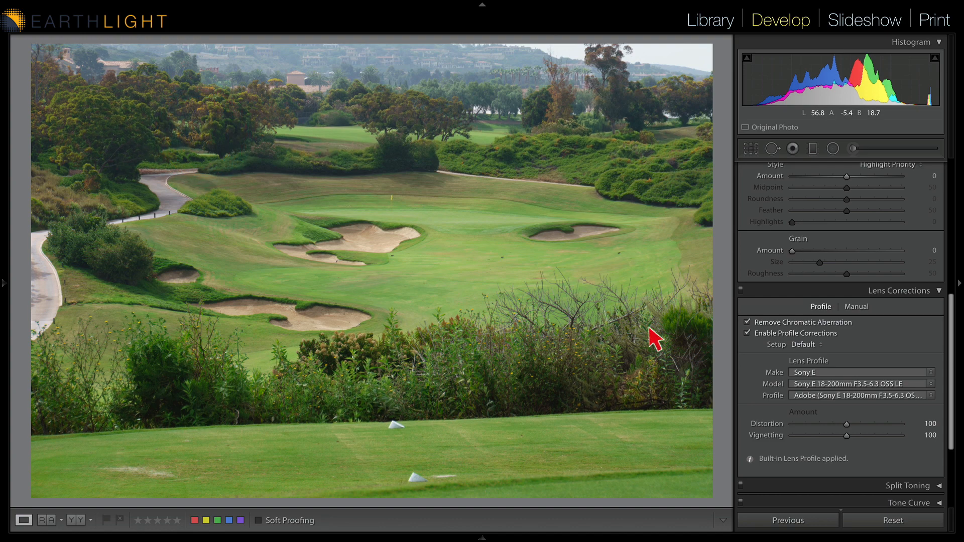
Raise Clarity to +5, Vibrance to +2 and Saturation to +3 in the Basic panel
scroll(904, 271, "up", 8)
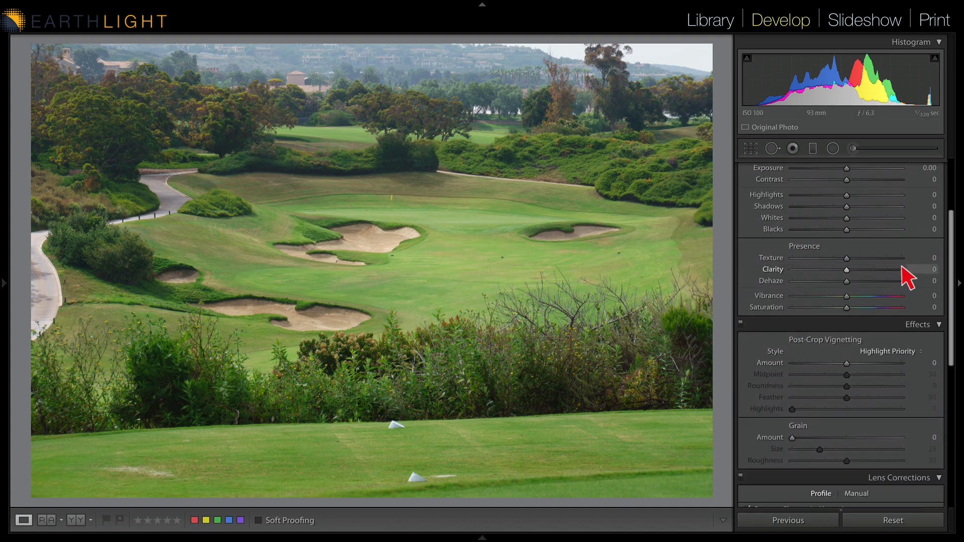
scroll(906, 276, "up", 4)
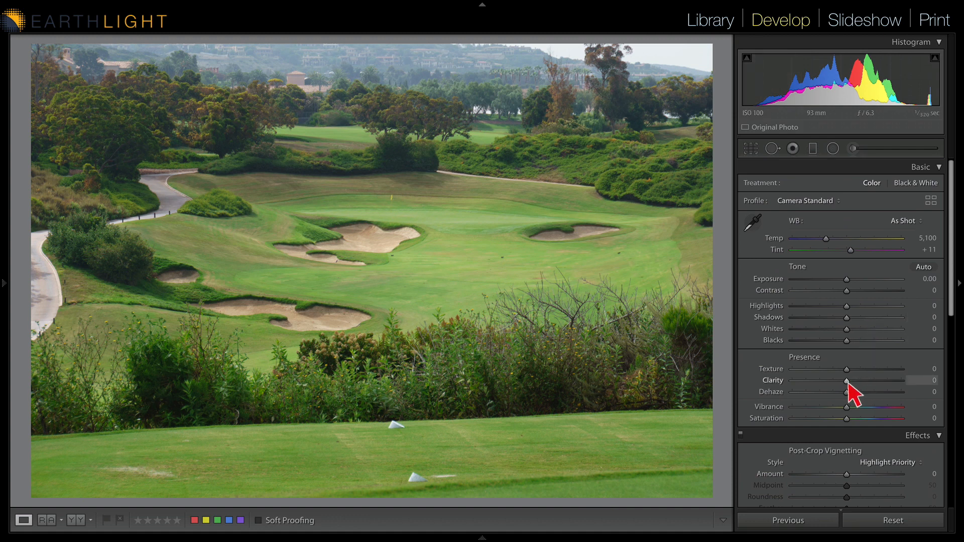
left_click_drag(848, 383, 849, 408)
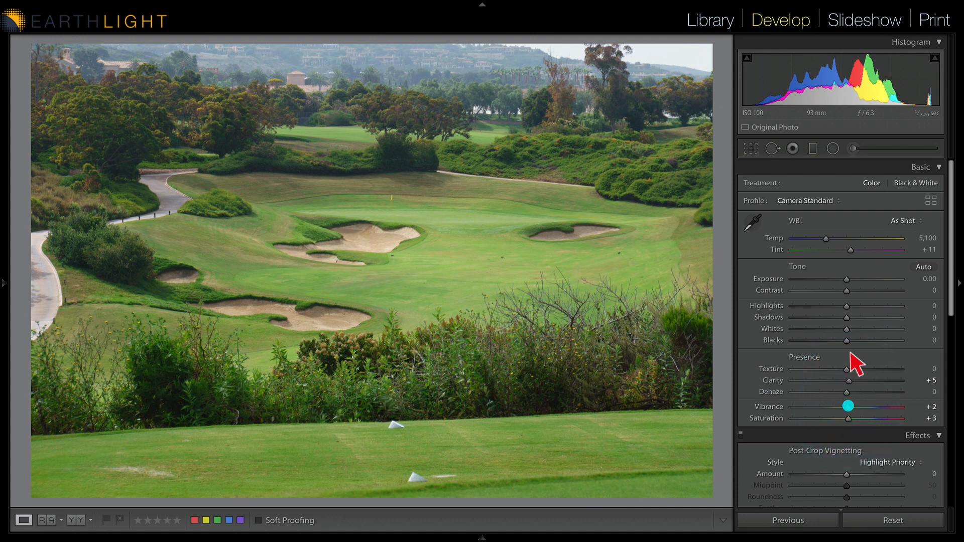
Open the Profile Browser from the Basic panel's profile menu
left_click(834, 200)
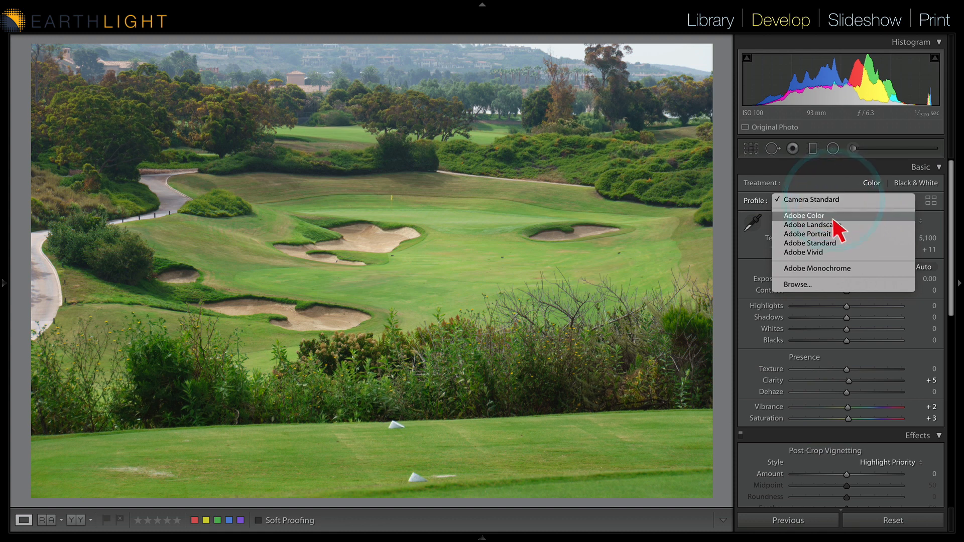
left_click(825, 290)
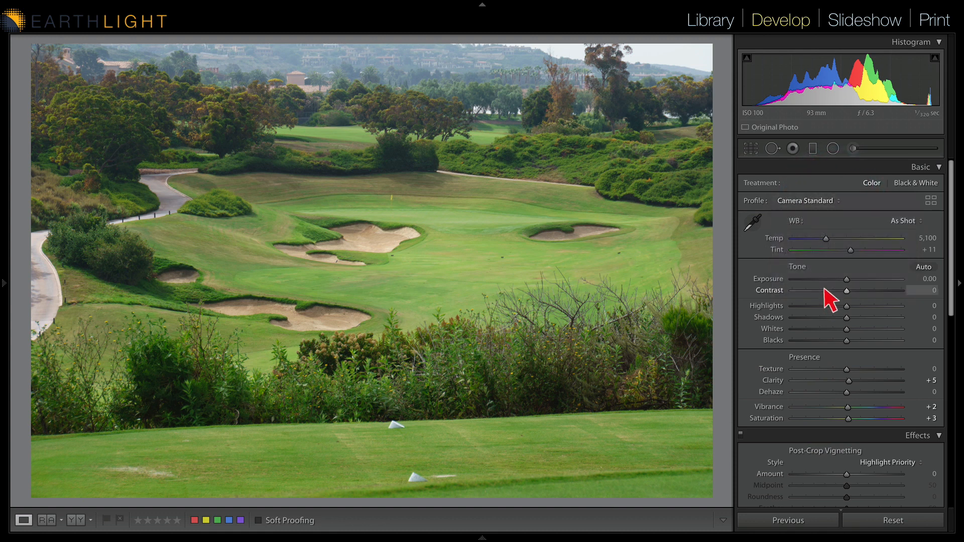
left_click(832, 201)
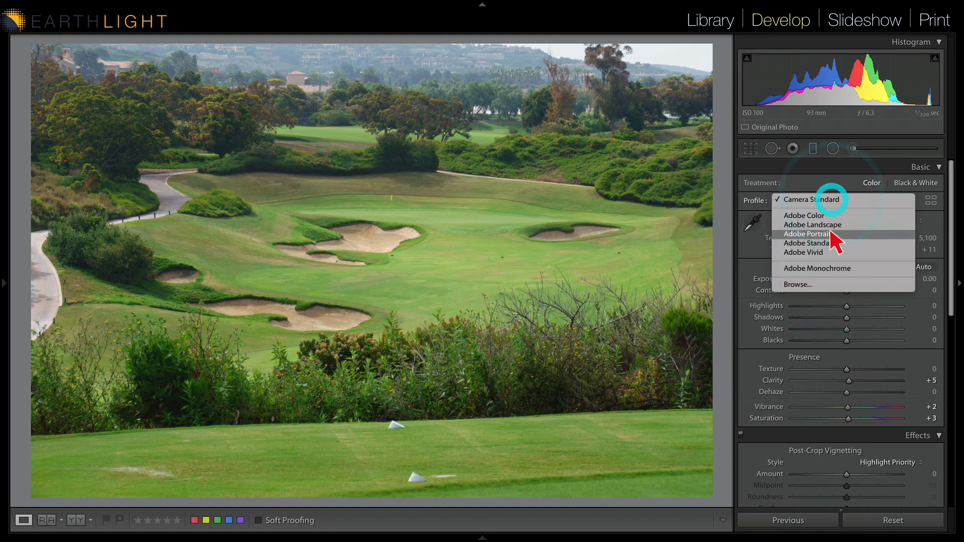
left_click(826, 284)
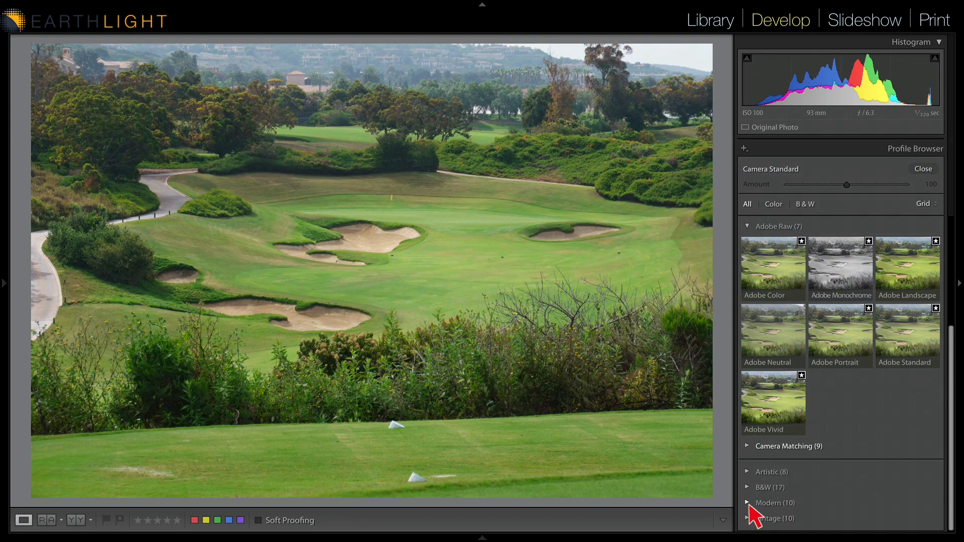
Expand the Artistic profiles and try Artistic 05 and Adobe Vivid before applying Artistic 07
left_click(746, 473)
scroll(800, 473, "down", 3)
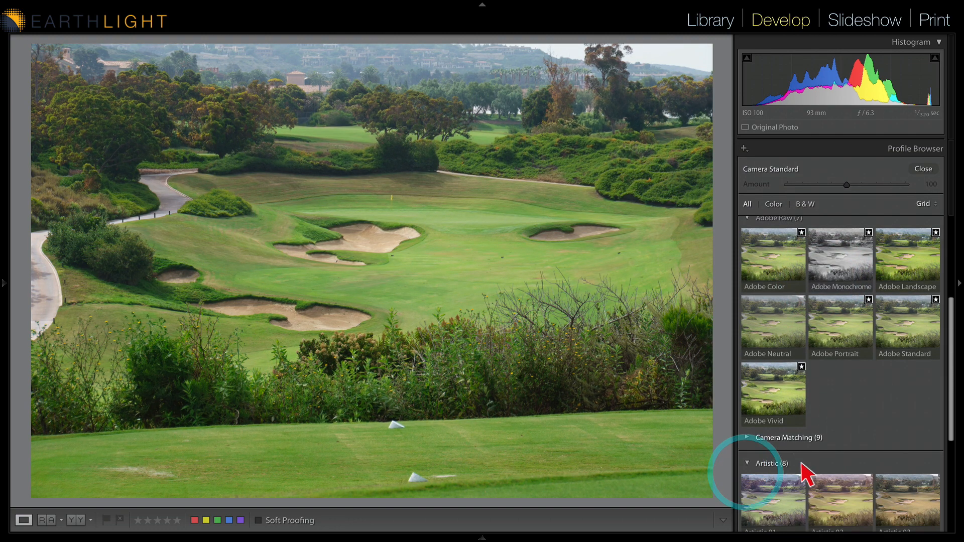
left_click(833, 435)
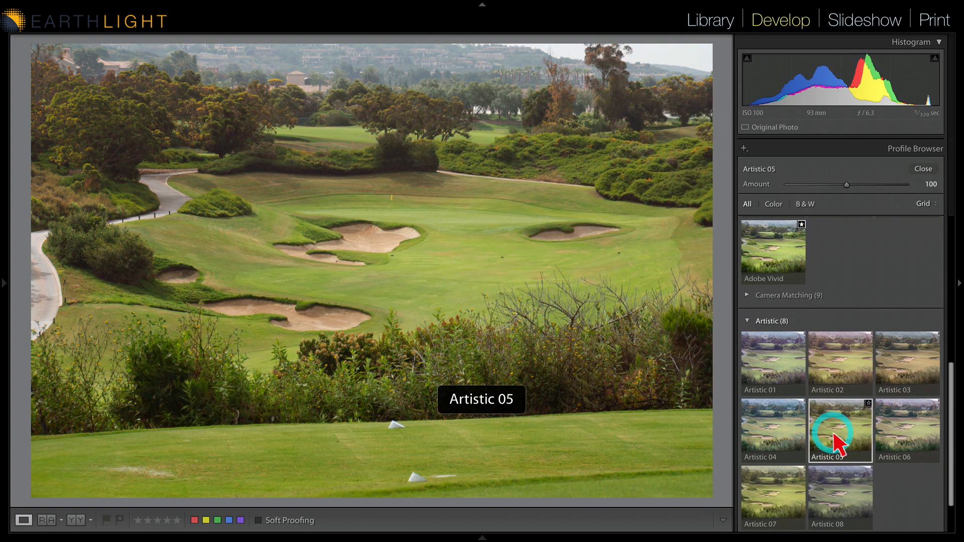
left_click(793, 262)
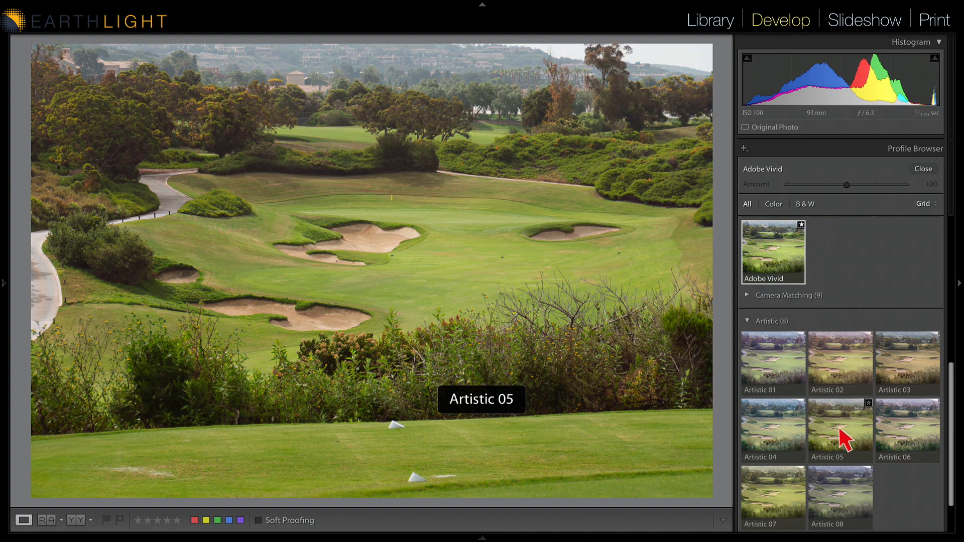
left_click(772, 511)
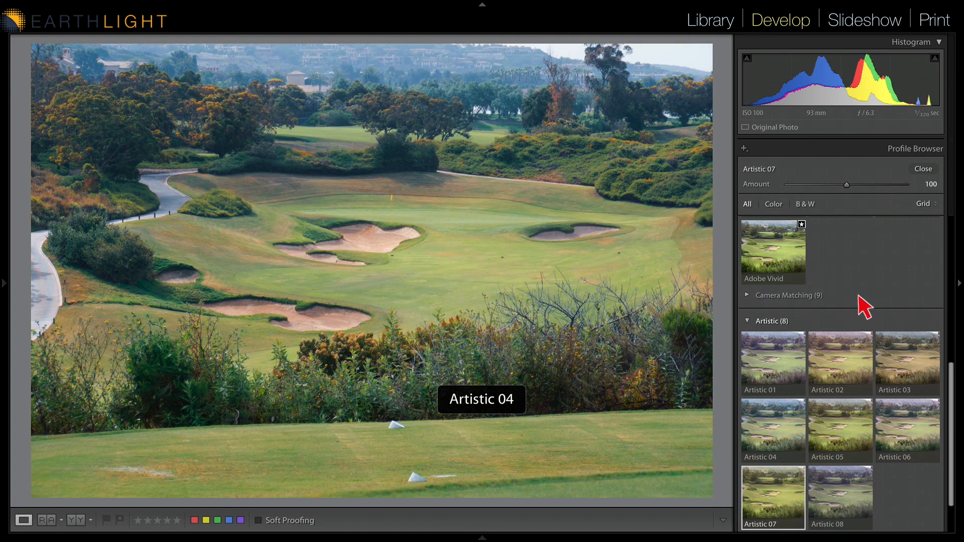
Open Import Profiles from the Profile Browser
left_click(745, 149)
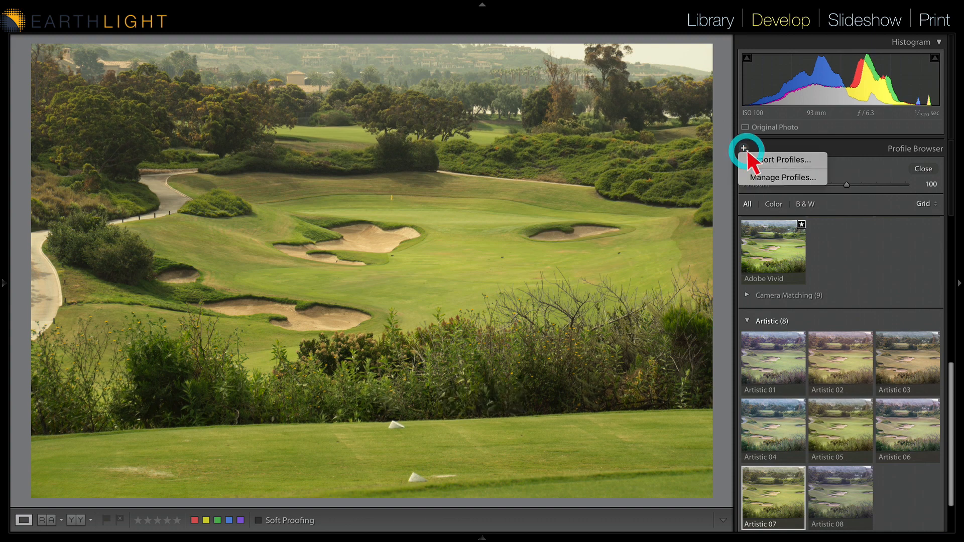
left_click(796, 155)
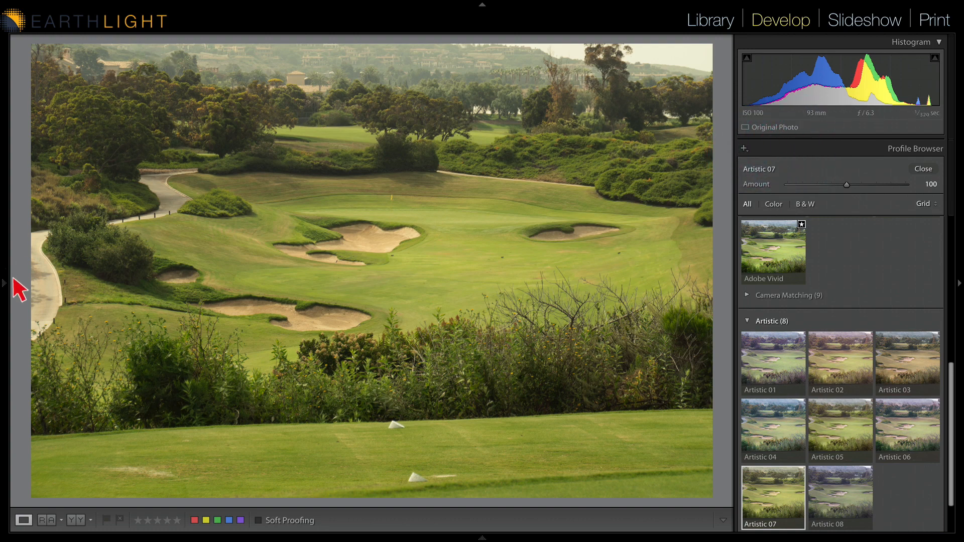
Create a new develop preset named A7R3 IMPORT in User Presets, including the Transform settings
mouse_move(6, 291)
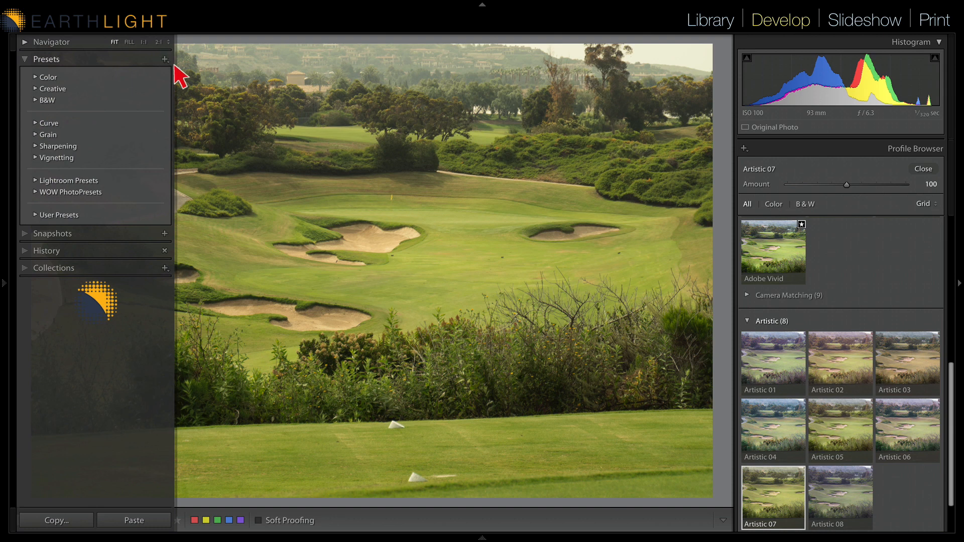
left_click(36, 214)
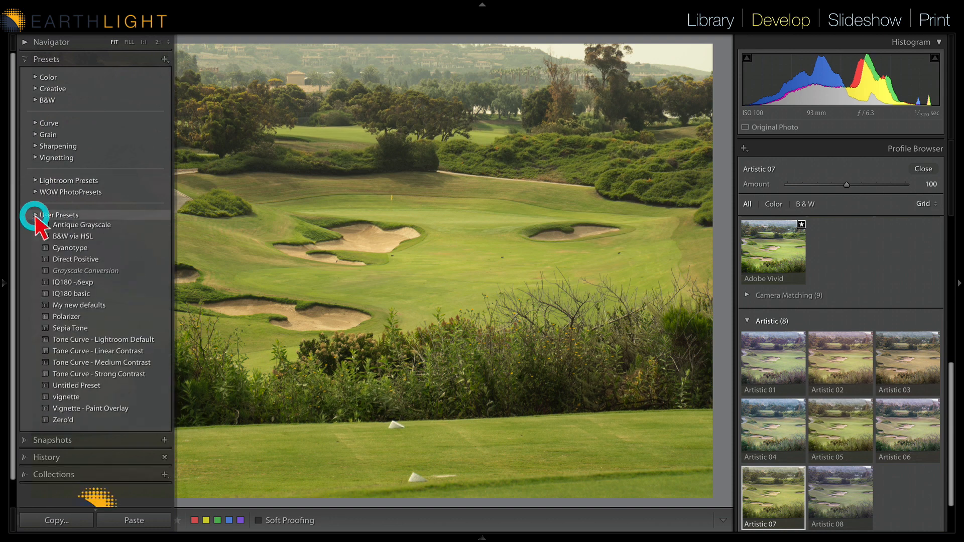
left_click(165, 59)
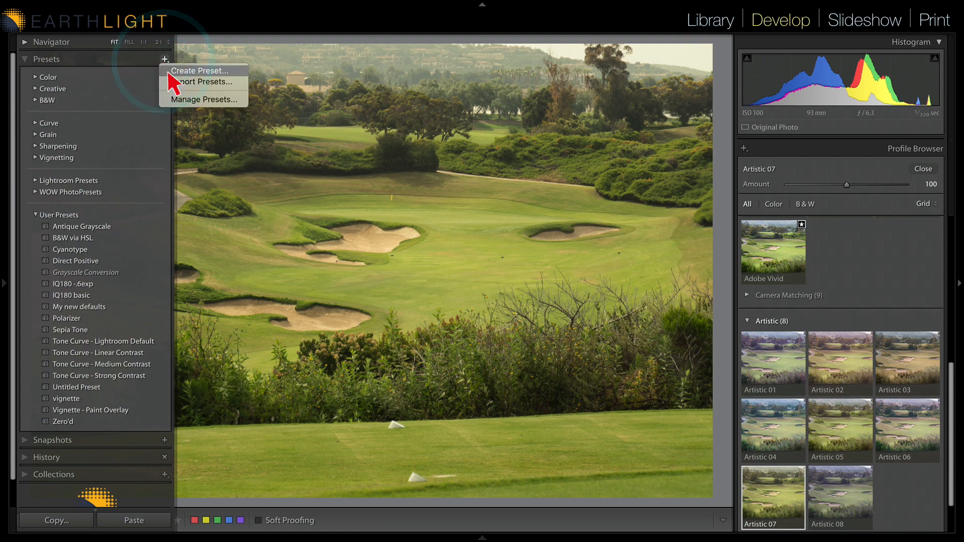
left_click(173, 70)
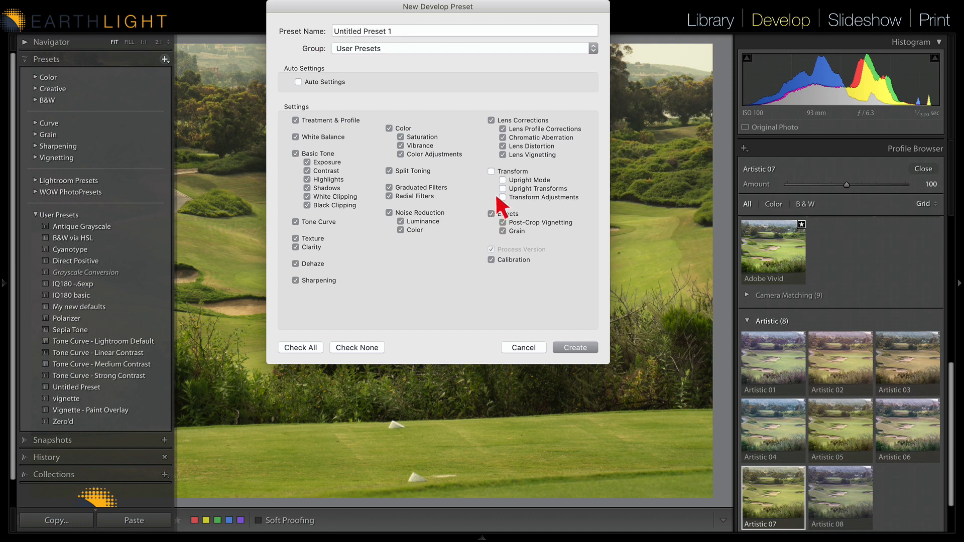
left_click(491, 171)
left_click(393, 32)
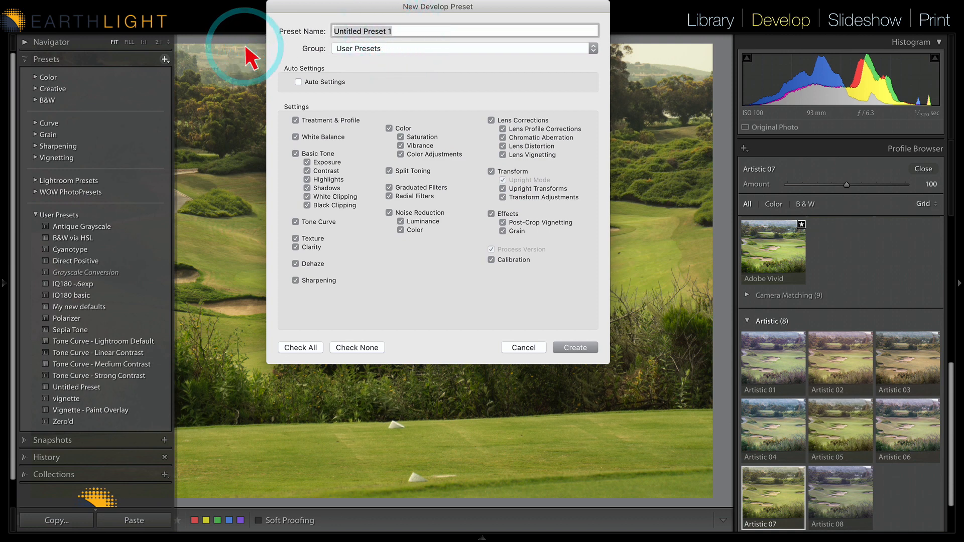
type("A7R3 IMPORT")
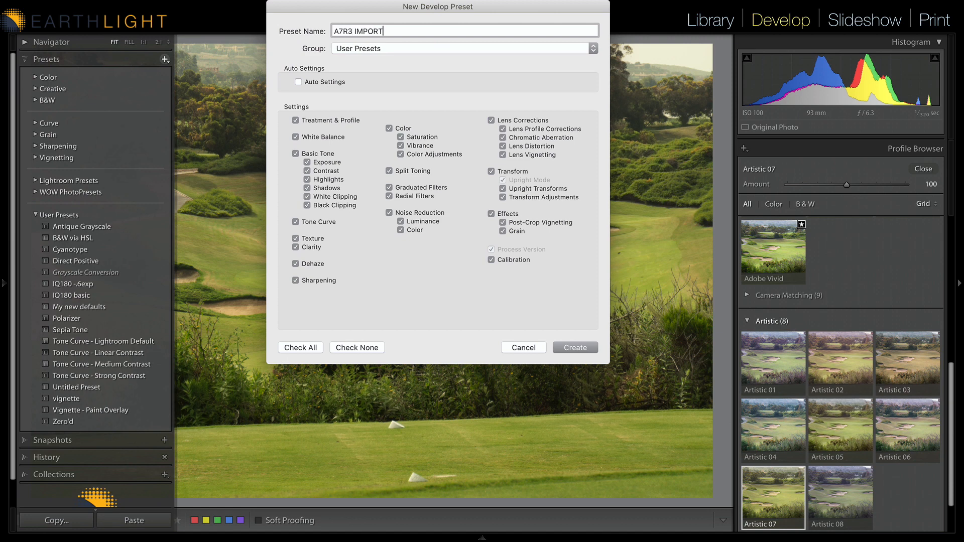
left_click(580, 347)
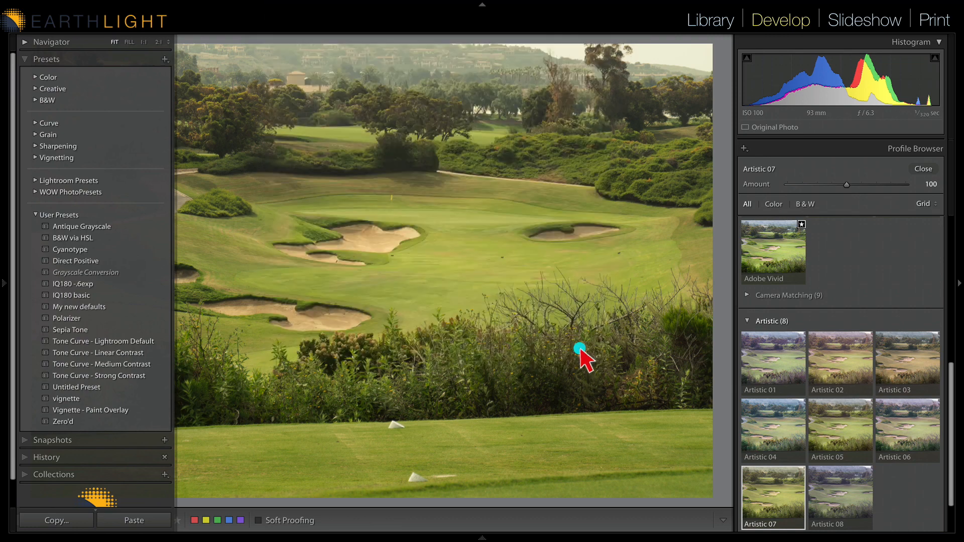
In the Presets preferences, set the raw default for the Sony ILCE-7RM3 camera to the A7R3 IMPORT preset
key("F7")
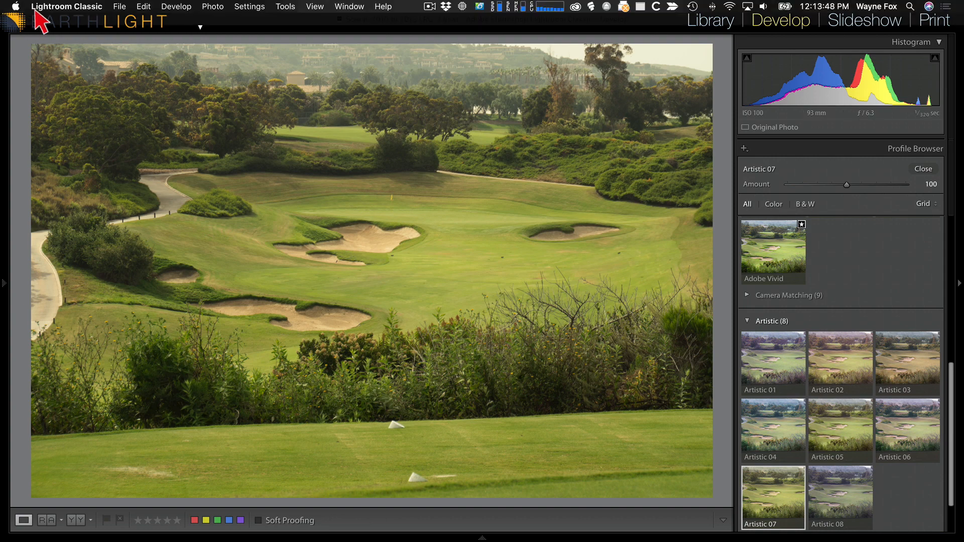
left_click(43, 7)
left_click(45, 38)
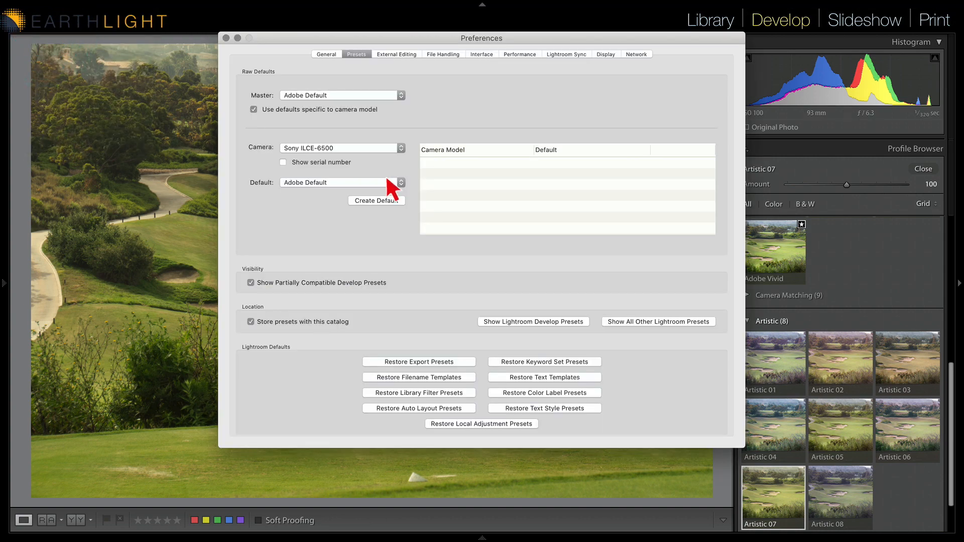
left_click(351, 139)
left_click(350, 140)
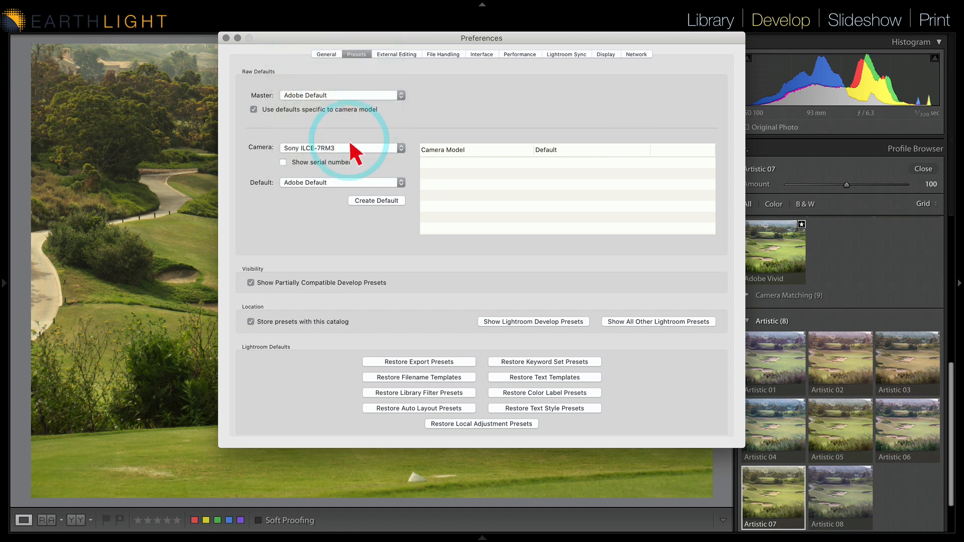
left_click(329, 182)
mouse_move(375, 200)
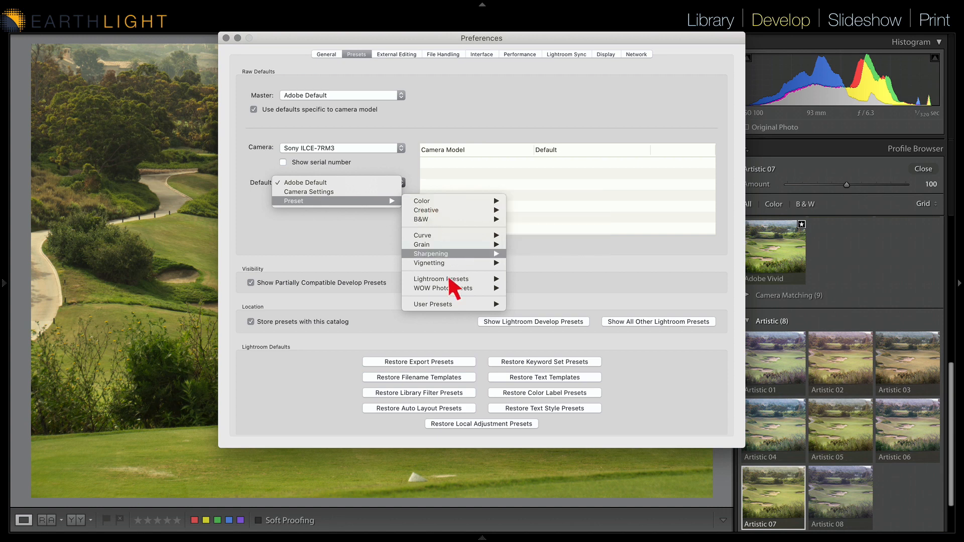
mouse_move(449, 303)
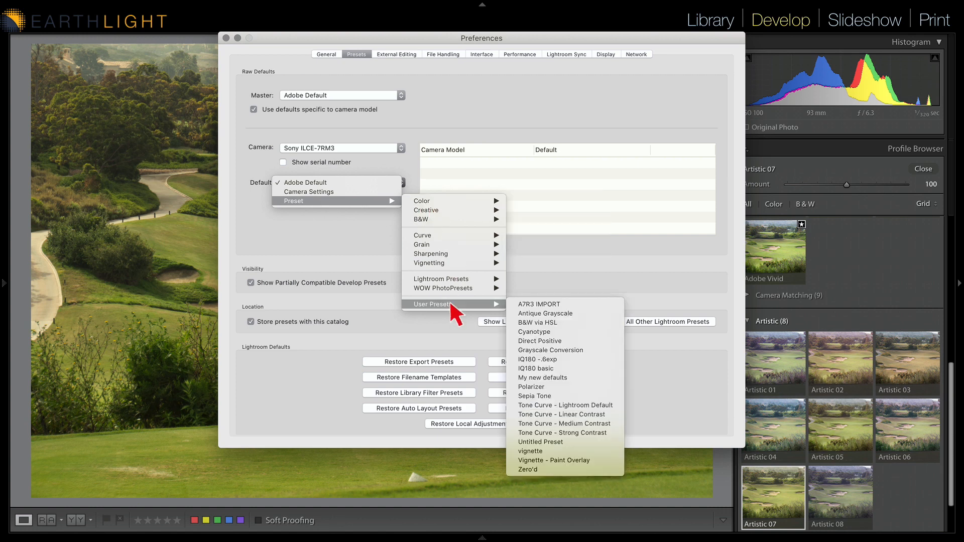
left_click(544, 304)
left_click(373, 202)
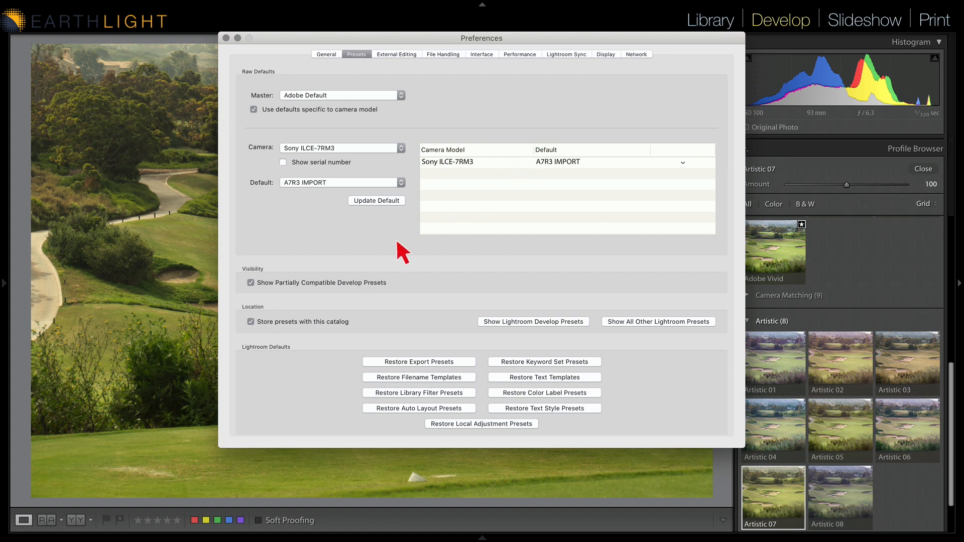
left_click(173, 212)
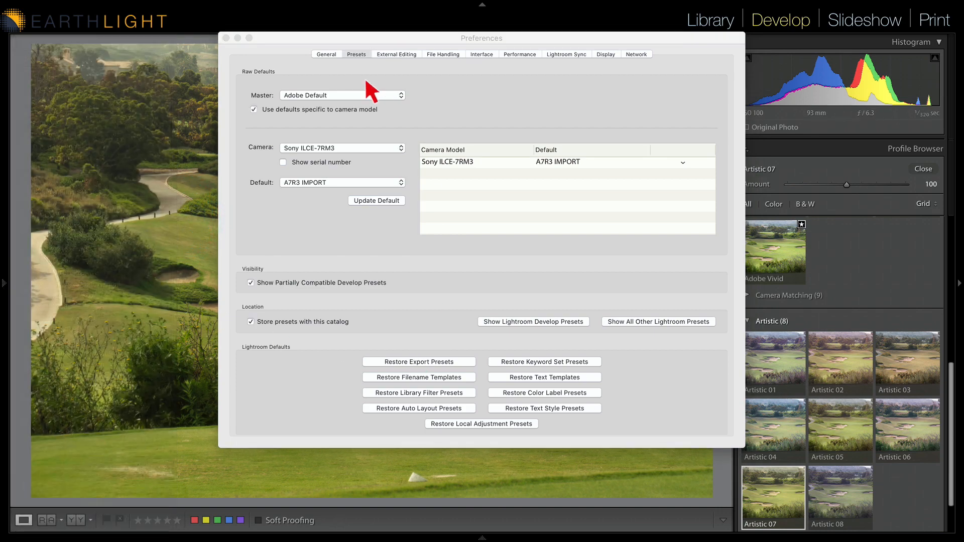
left_click(226, 37)
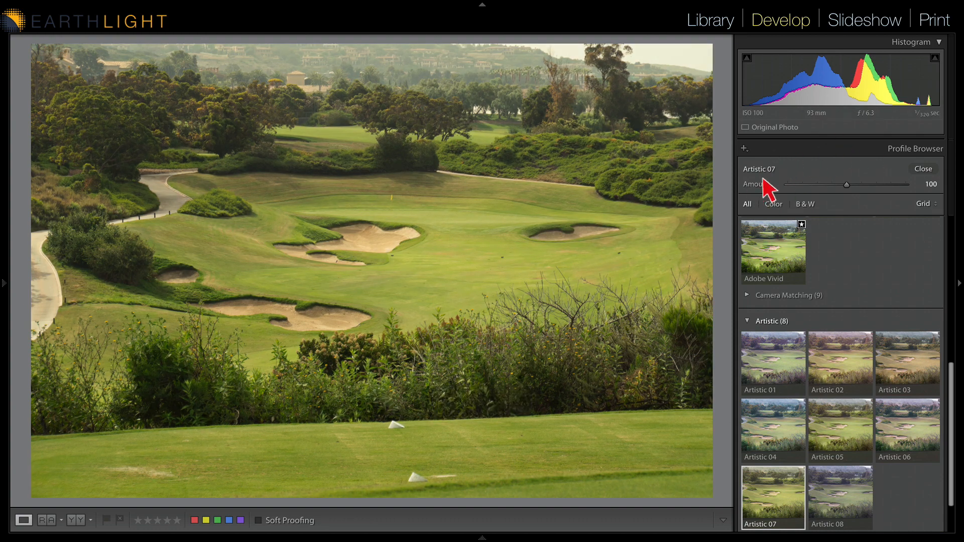
Set Post-Crop Vignetting Amount to -15 and update the A7R3 IMPORT preset with the current settings
left_click(923, 170)
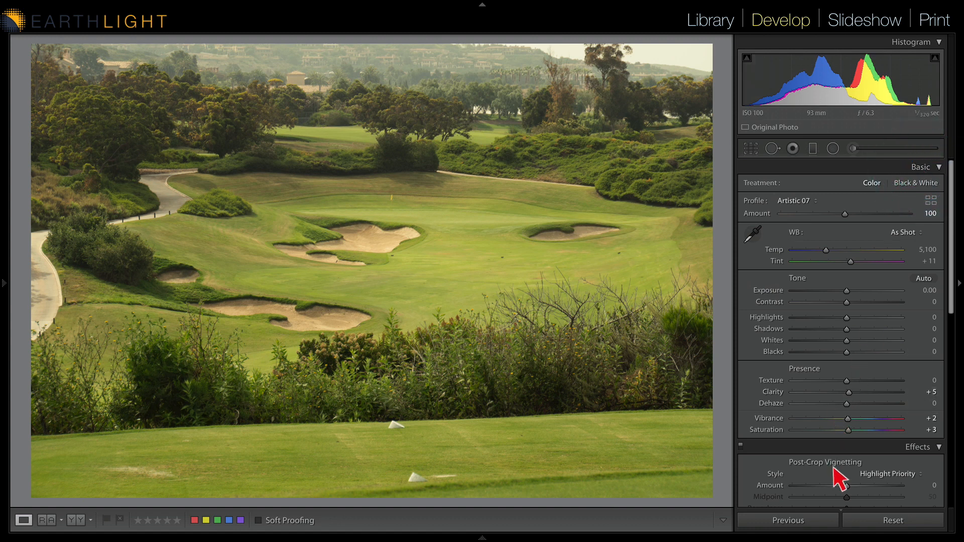
left_click_drag(842, 490, 839, 487)
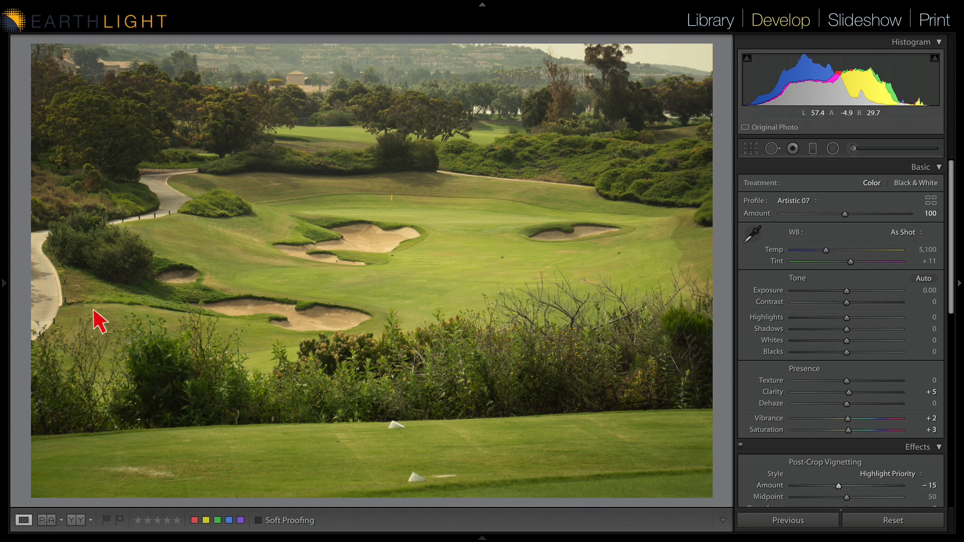
mouse_move(7, 286)
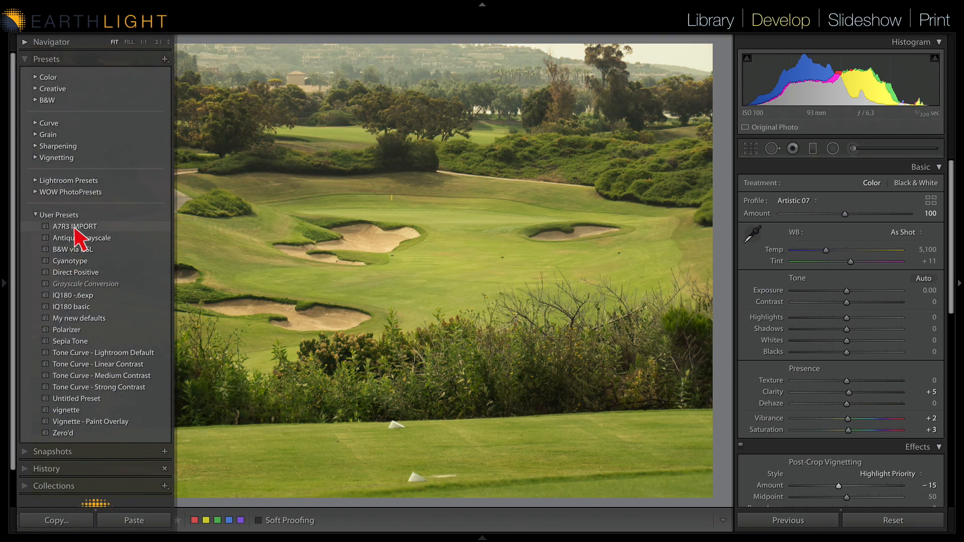
right_click(75, 227)
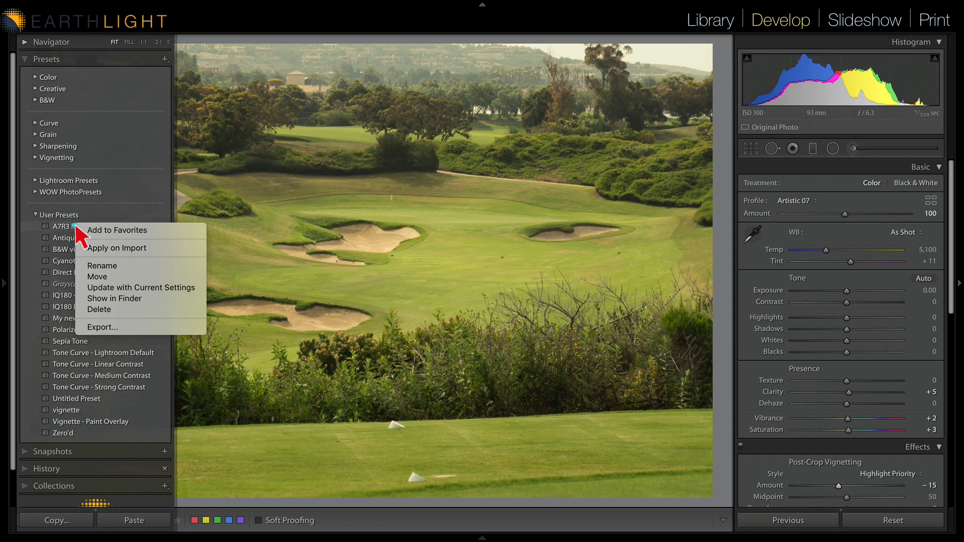
left_click(105, 289)
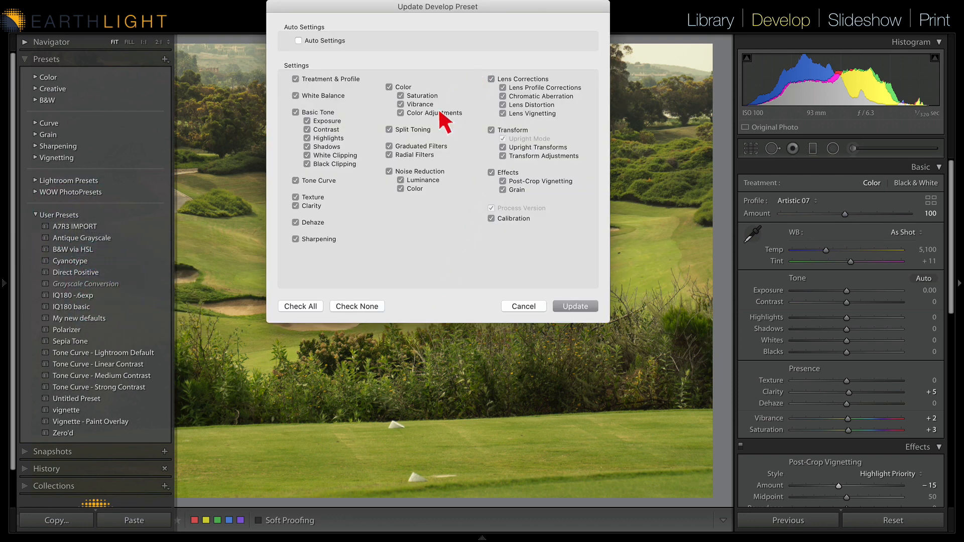
left_click(590, 306)
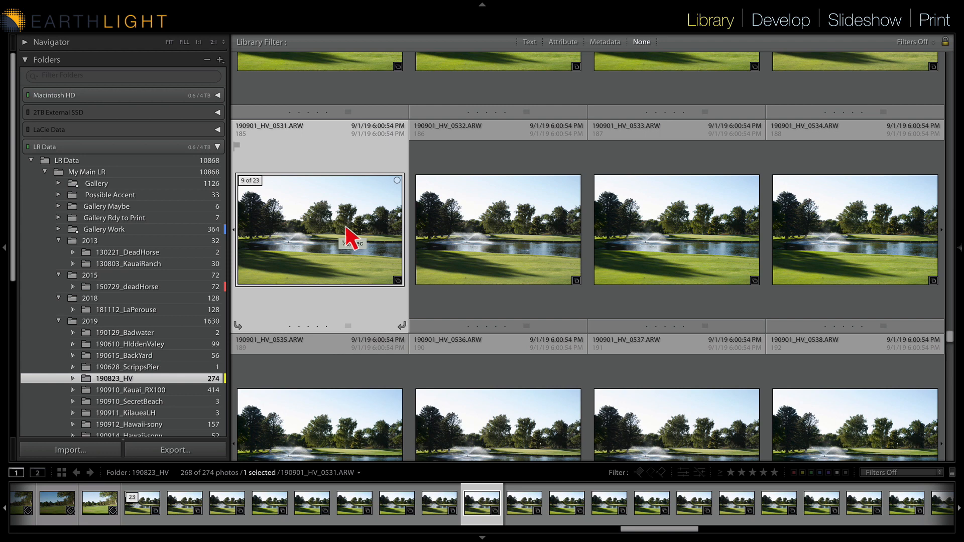
Switch to Develop and select four consecutive photos in the filmstrip
key("backslash")
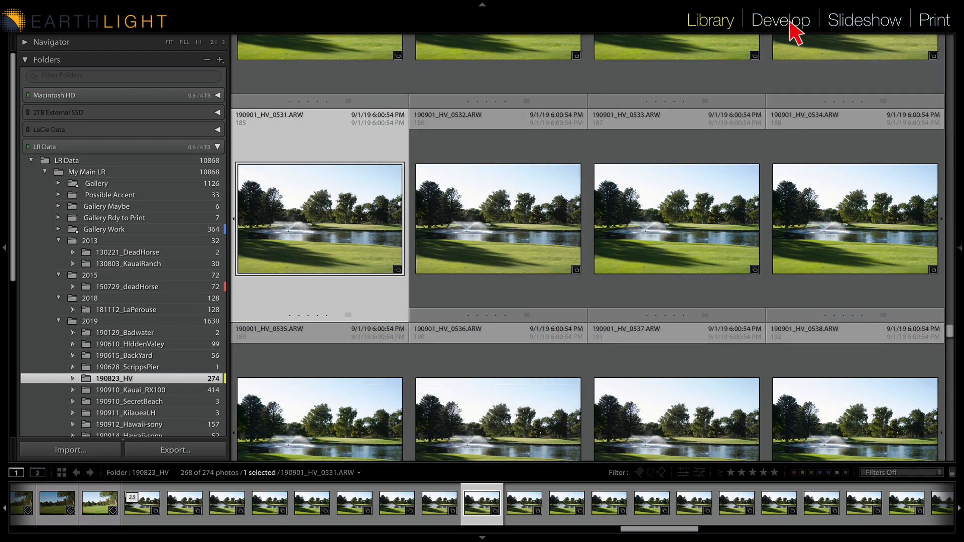
left_click(785, 21)
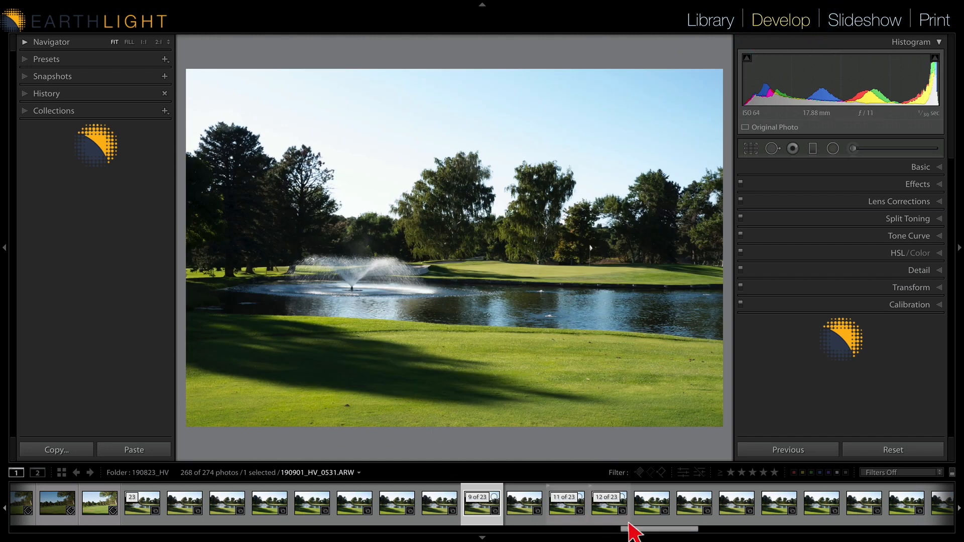
key("Right")
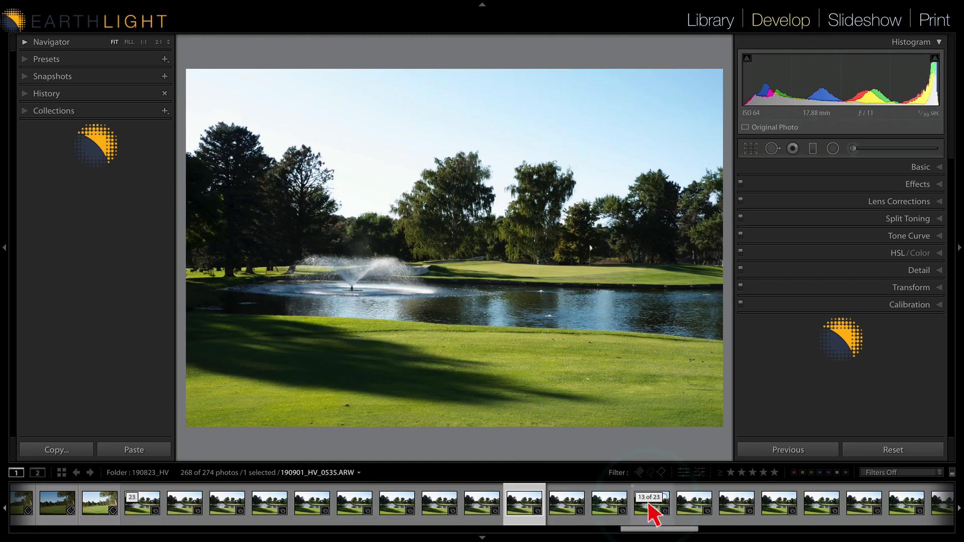
left_click(651, 517, "shift")
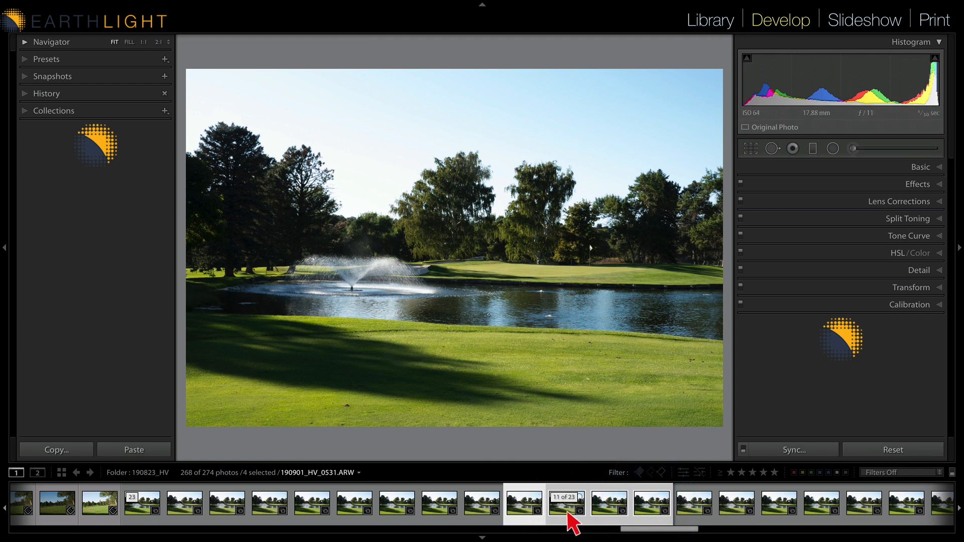
left_click(476, 510)
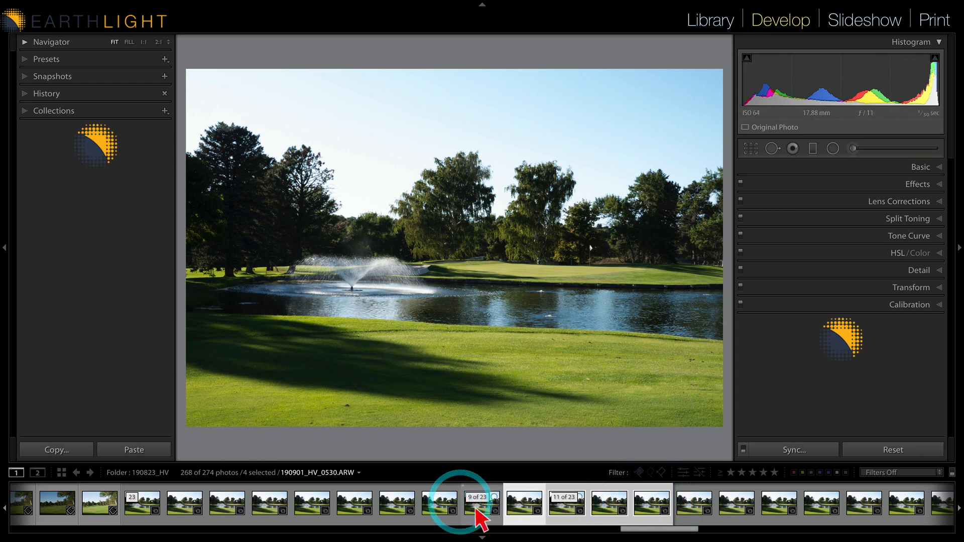
left_click(517, 510)
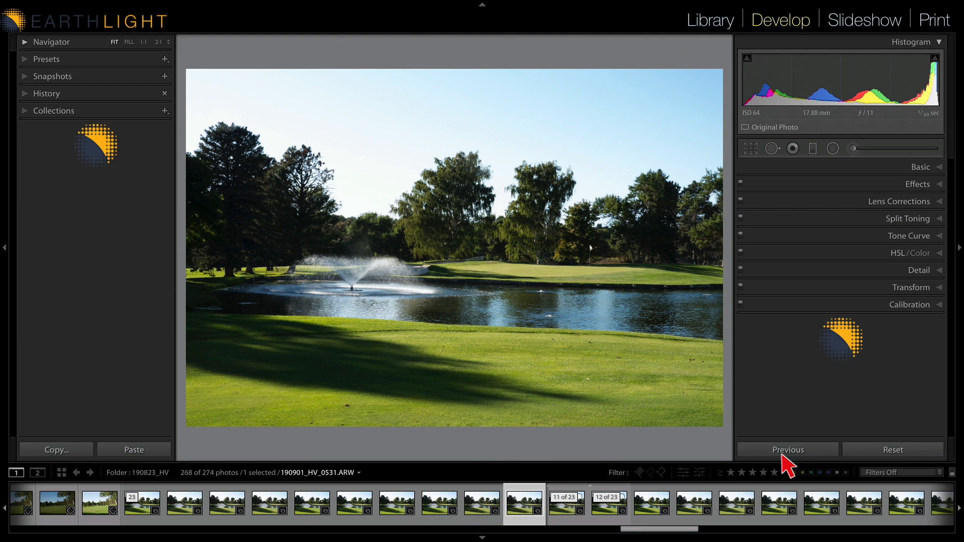
left_click(695, 503)
left_click(708, 522, "shift")
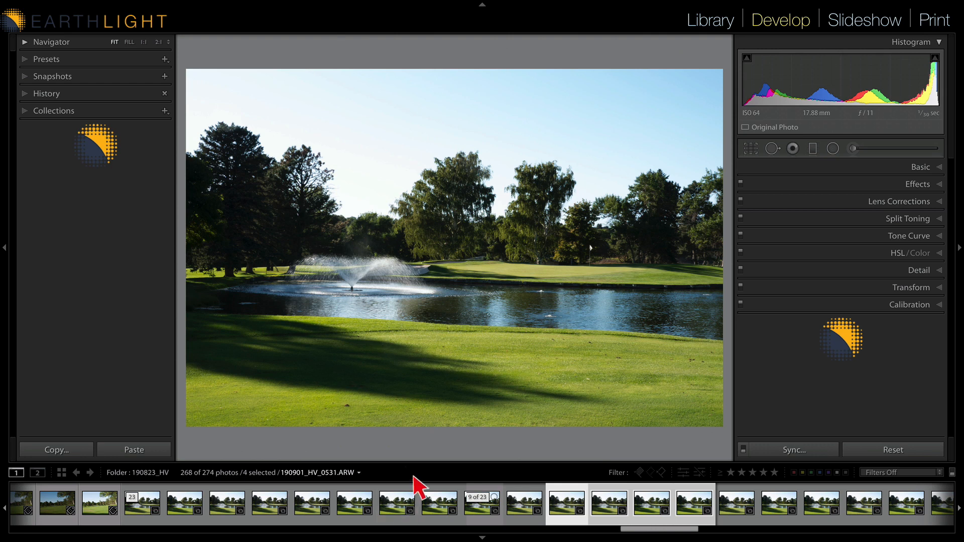
Review the selected photos in the Library grid, then return to Develop
key("g")
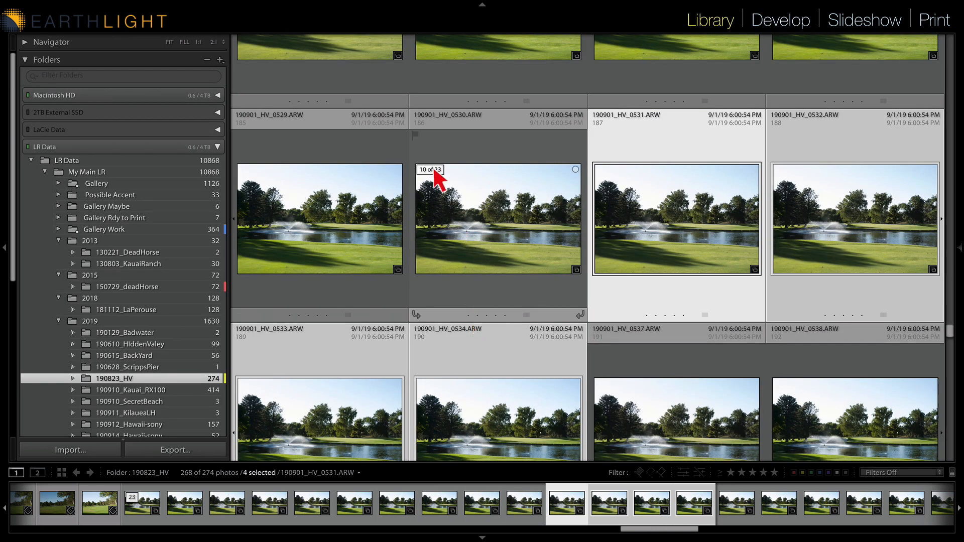
scroll(544, 259, "down", 3)
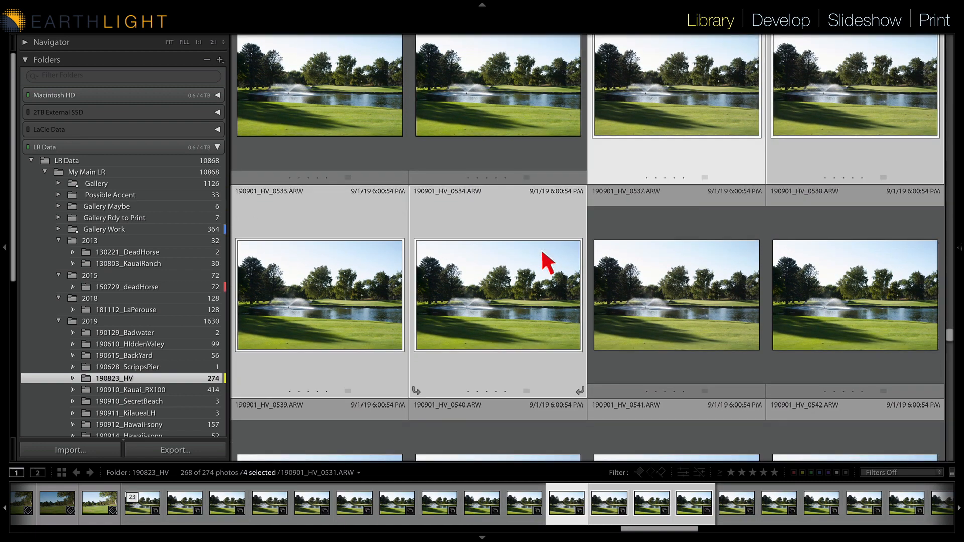
scroll(547, 262, "up", 2)
scroll(548, 263, "down", 3)
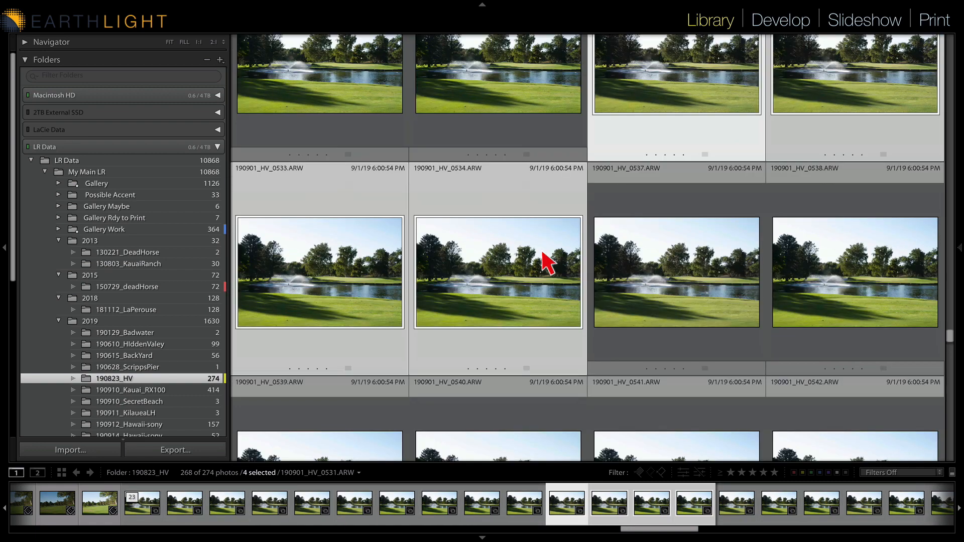
scroll(544, 254, "up", 5)
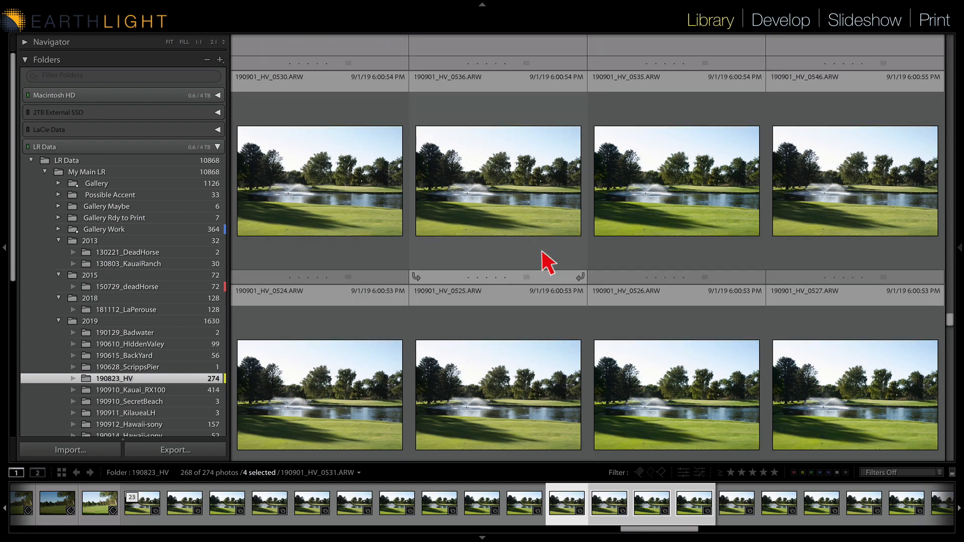
scroll(547, 262, "down", 3)
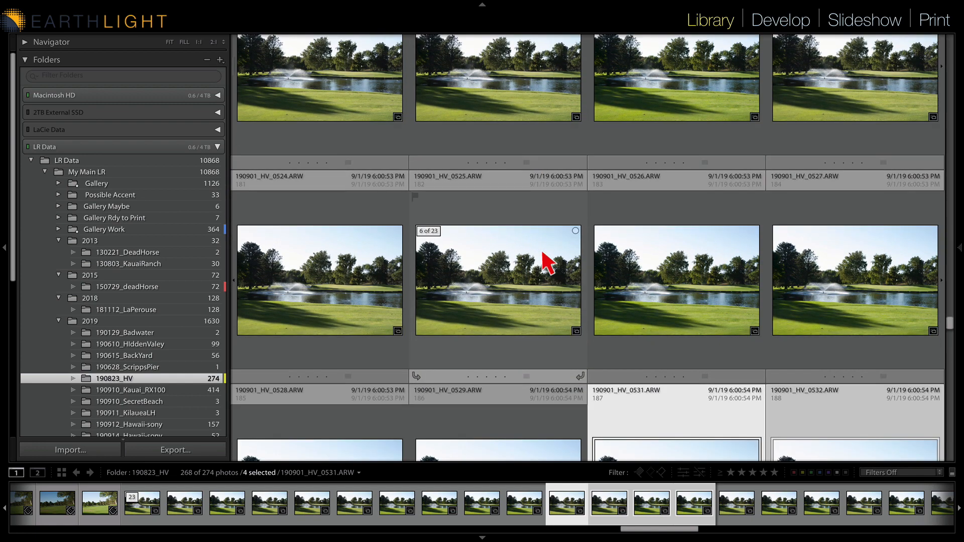
scroll(542, 261, "down", 3)
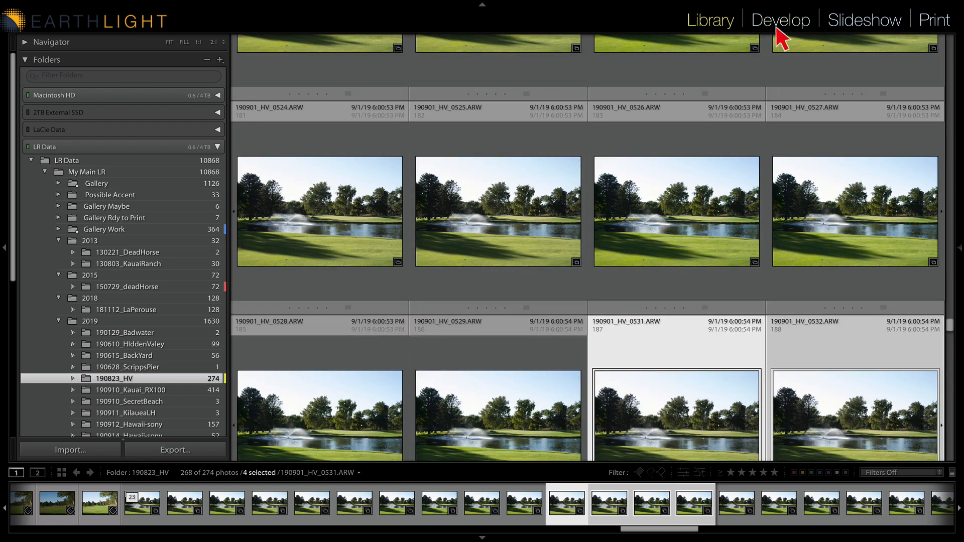
left_click(777, 22)
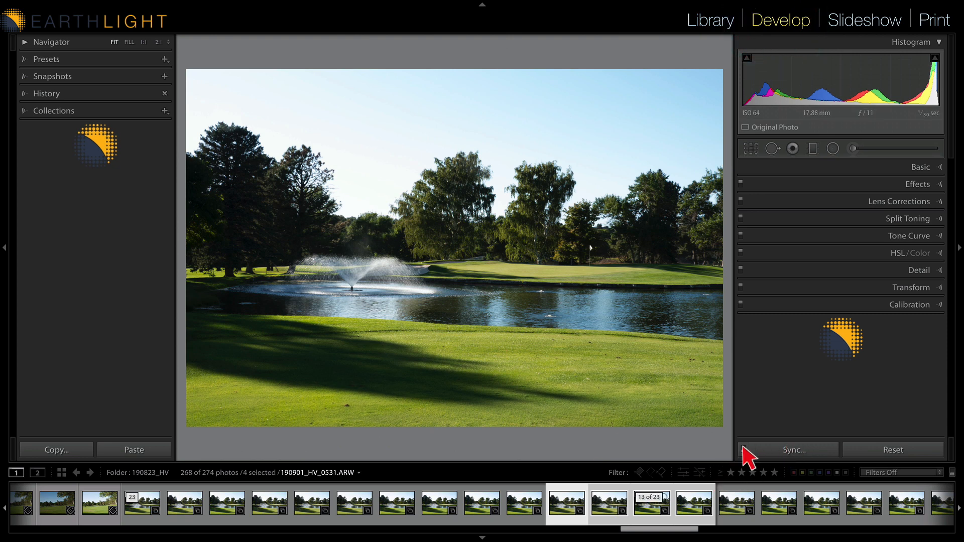
Open Sync to synchronize develop settings across the selected photos
left_click(744, 449)
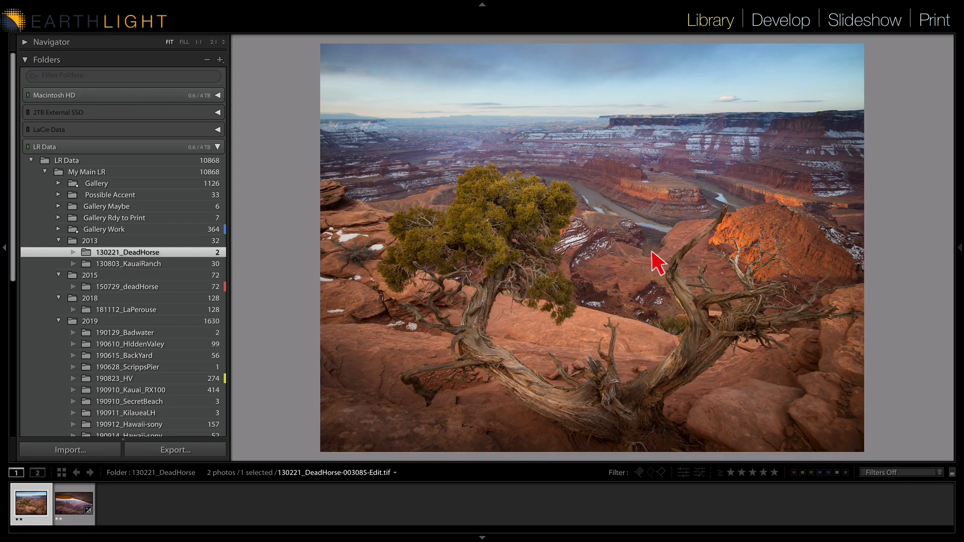
Try exporting with the 4000 pixel Jpeg preset and custom text NEW CHANGE, then cancel the Export dialog
left_click(120, 6)
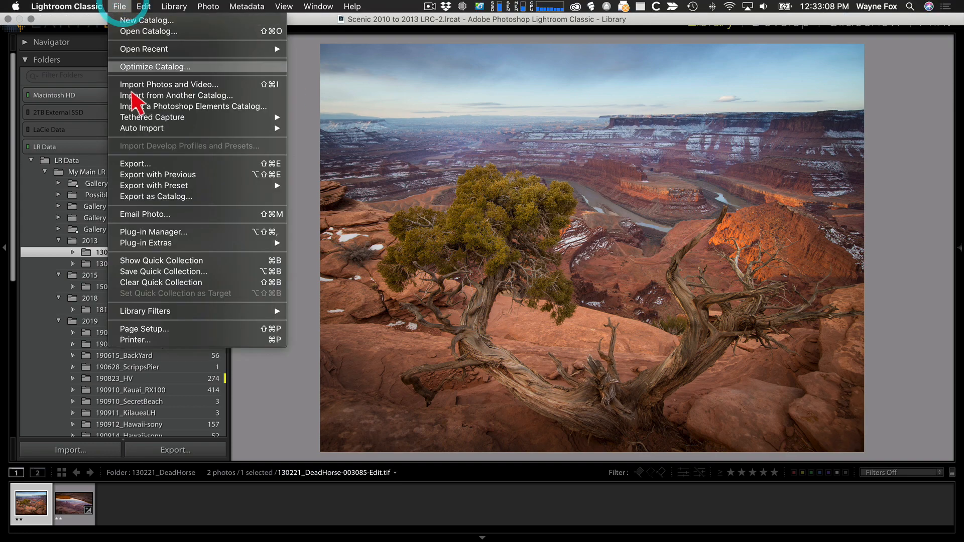
left_click(136, 164)
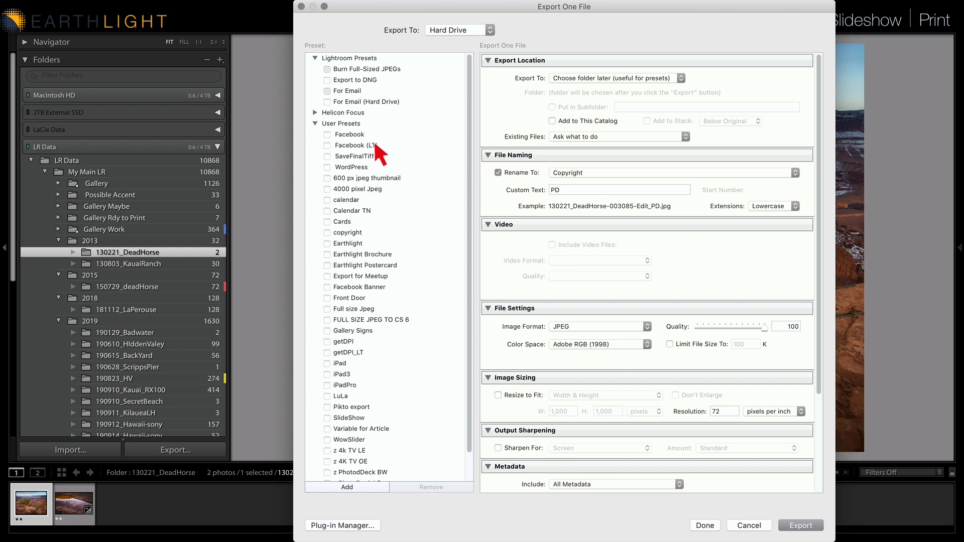
left_click(364, 193)
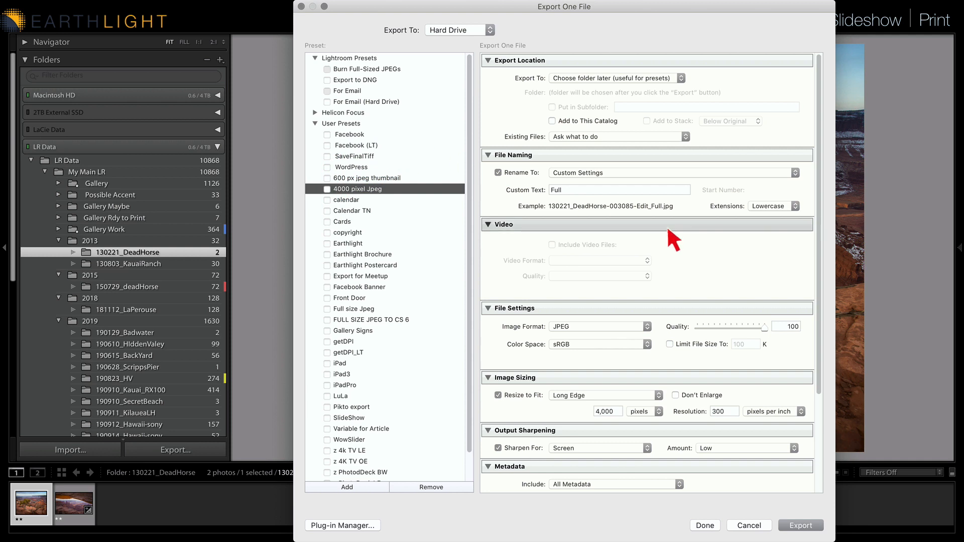
left_click(580, 189)
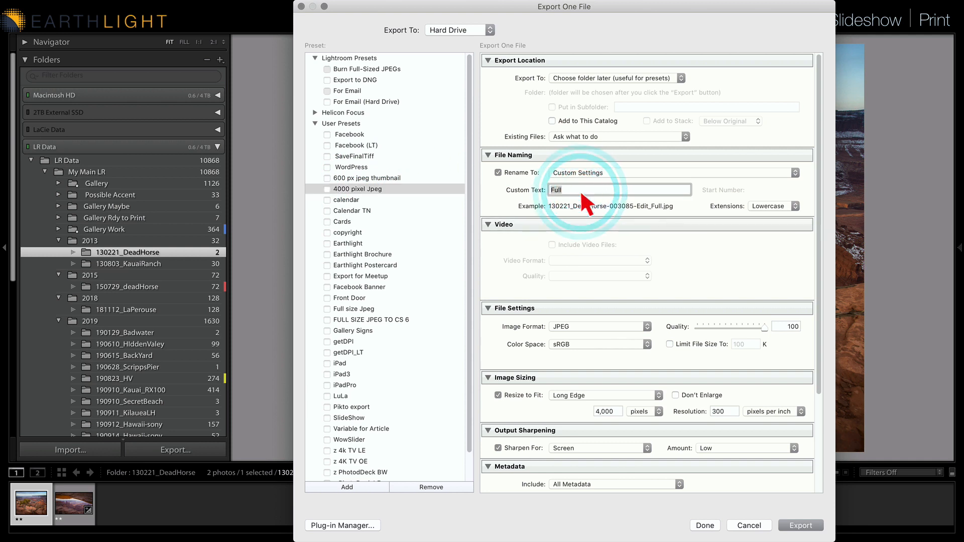
type("NEW CHANGE")
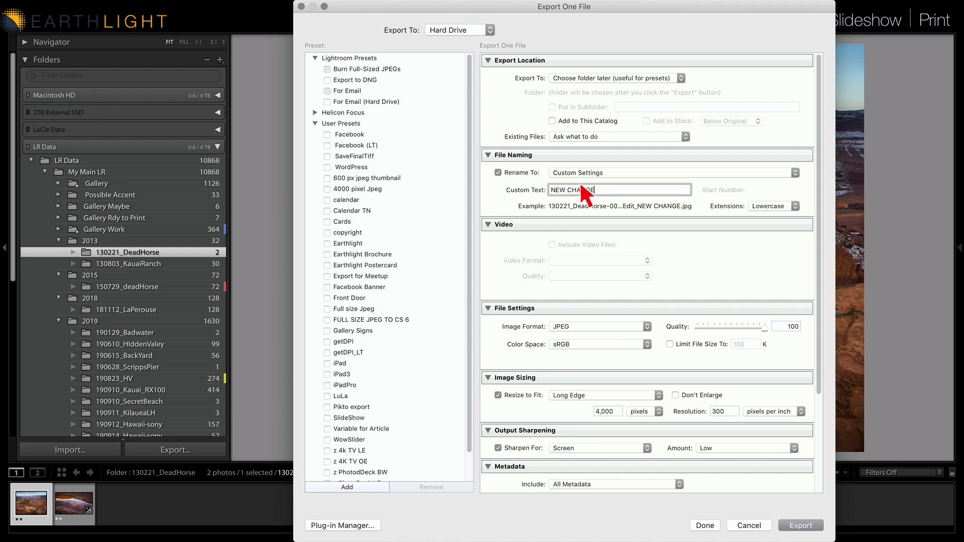
left_click(746, 526)
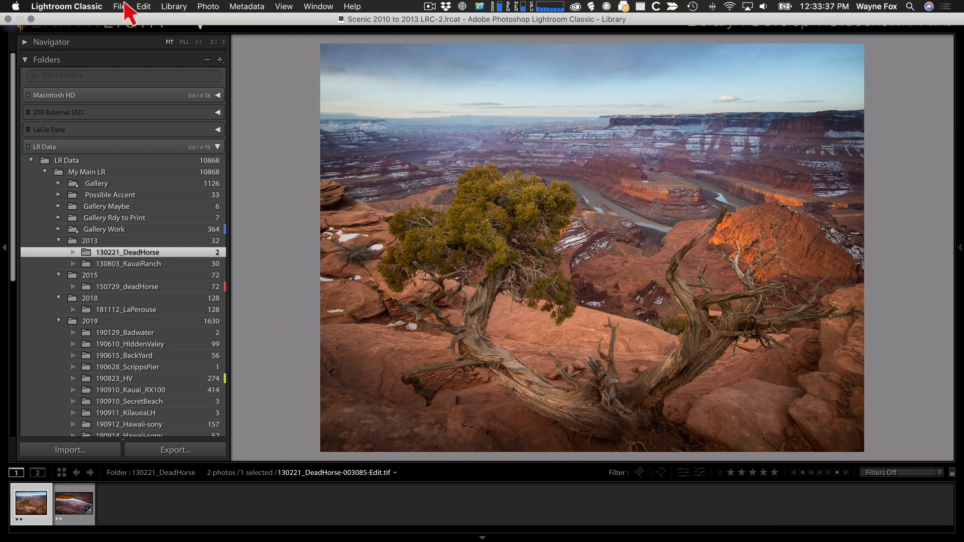
In the Export dialog, apply the 4000 pixel Jpeg preset, set the custom text to NEW EXPORT, and close with Done
left_click(120, 6)
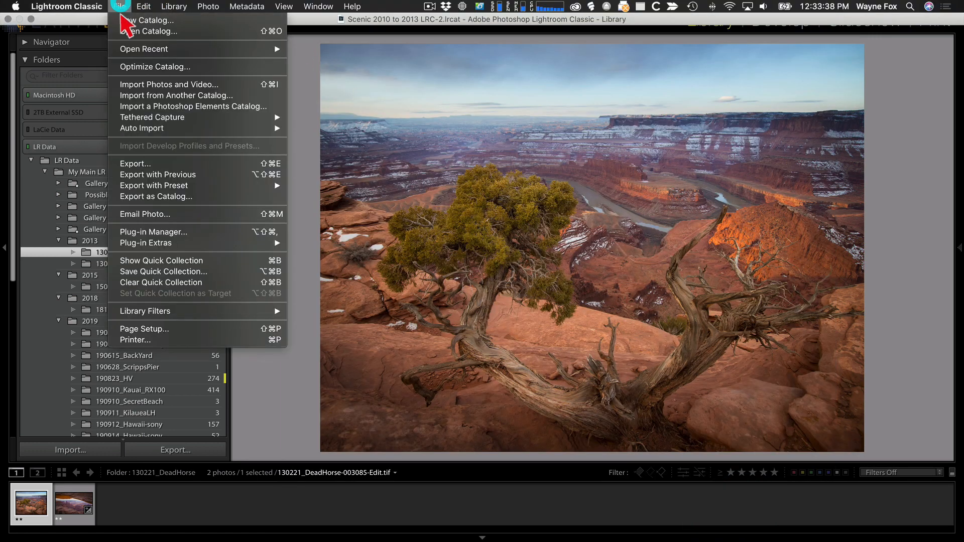
left_click(147, 164)
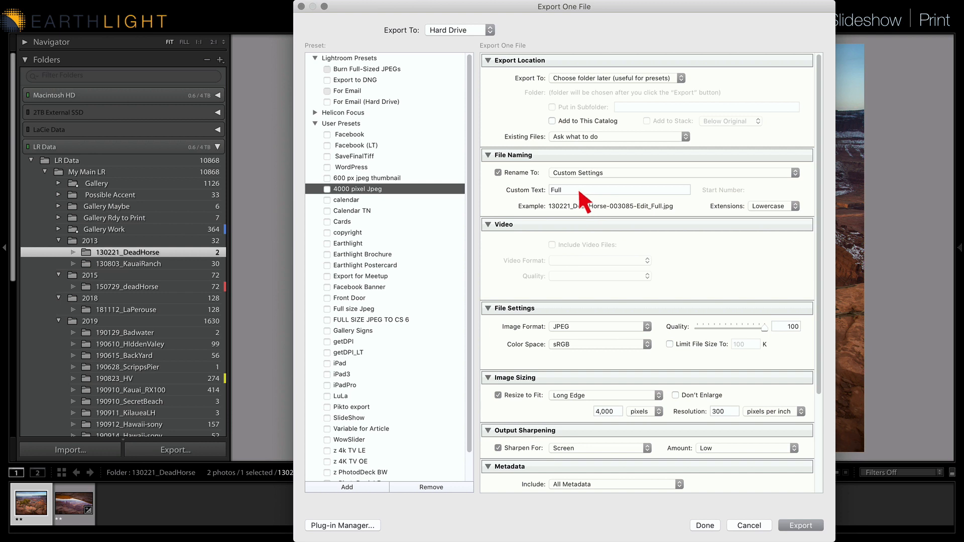
double_click(578, 191)
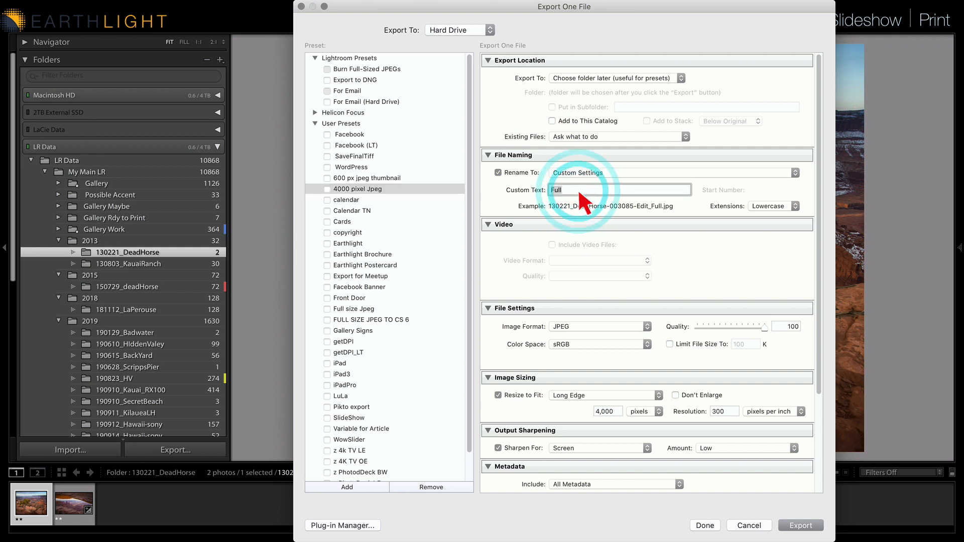
type("NEW EXP")
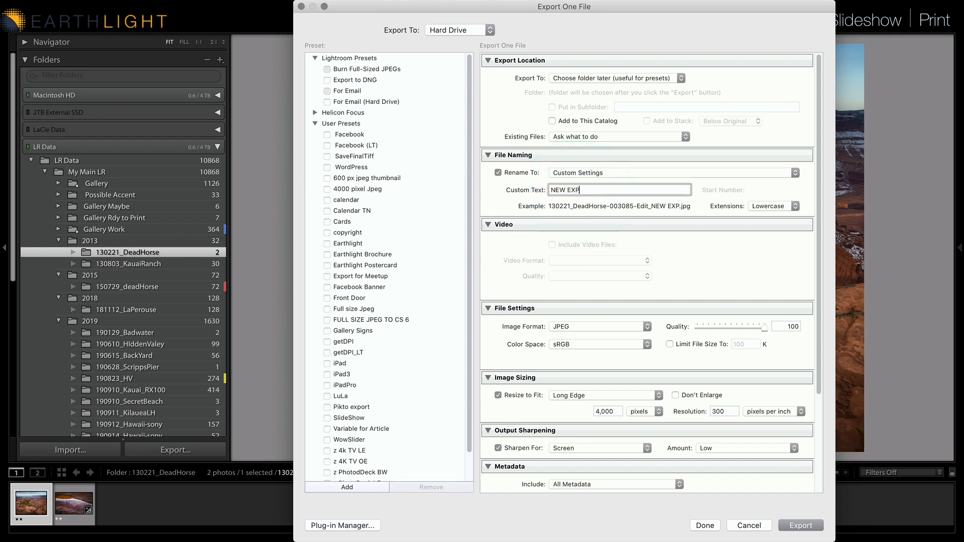
type("ORT")
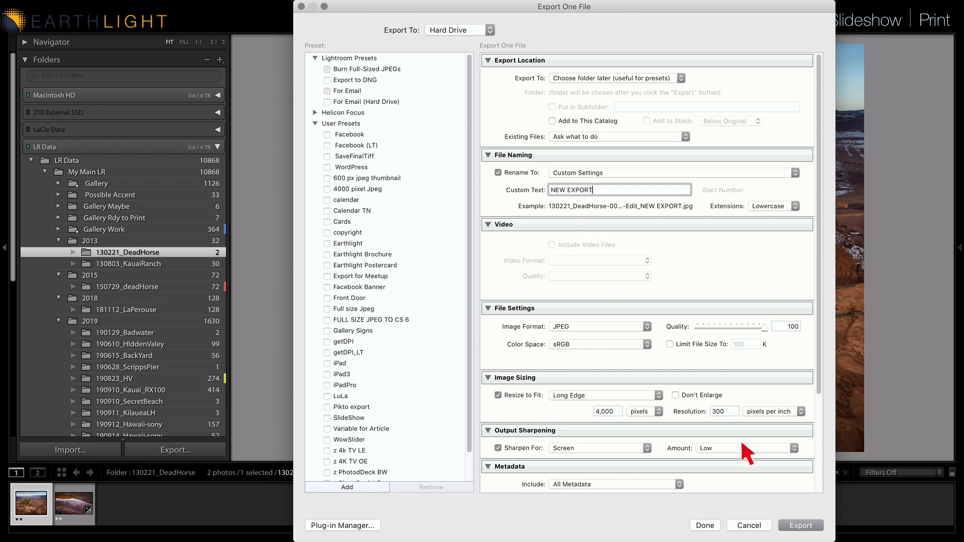
left_click(708, 526)
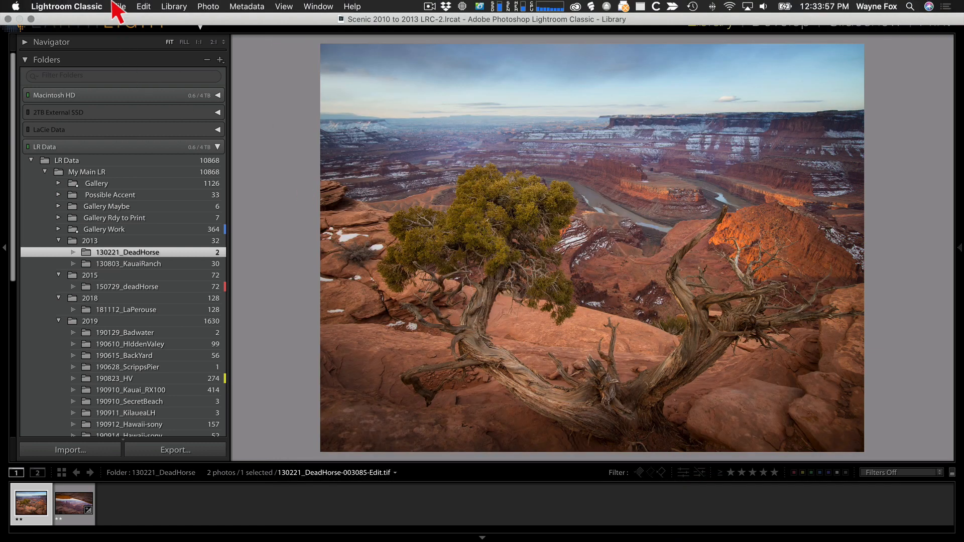
Try changing the export color space to Adobe RGB (1998), then cancel the Export dialog
left_click(120, 7)
left_click(142, 164)
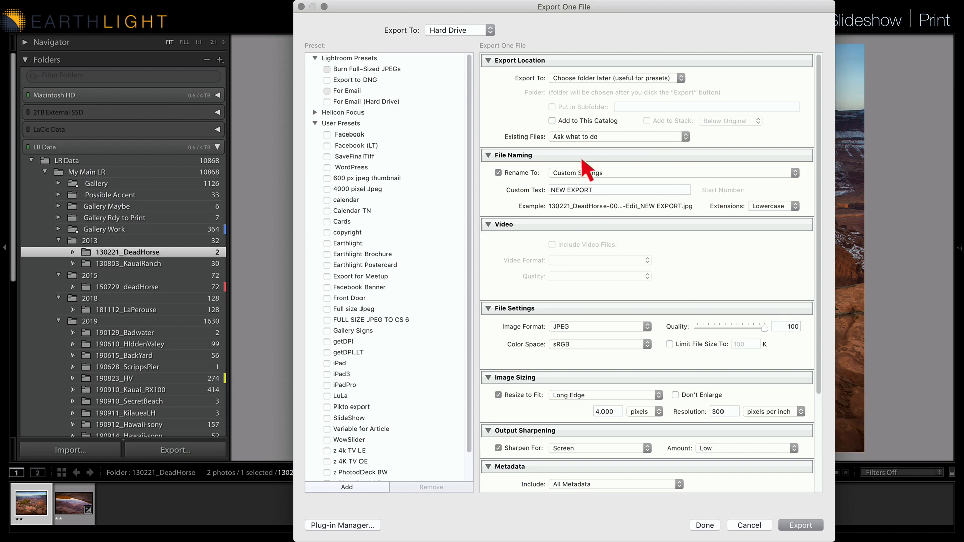
left_click(640, 345)
left_click(640, 356)
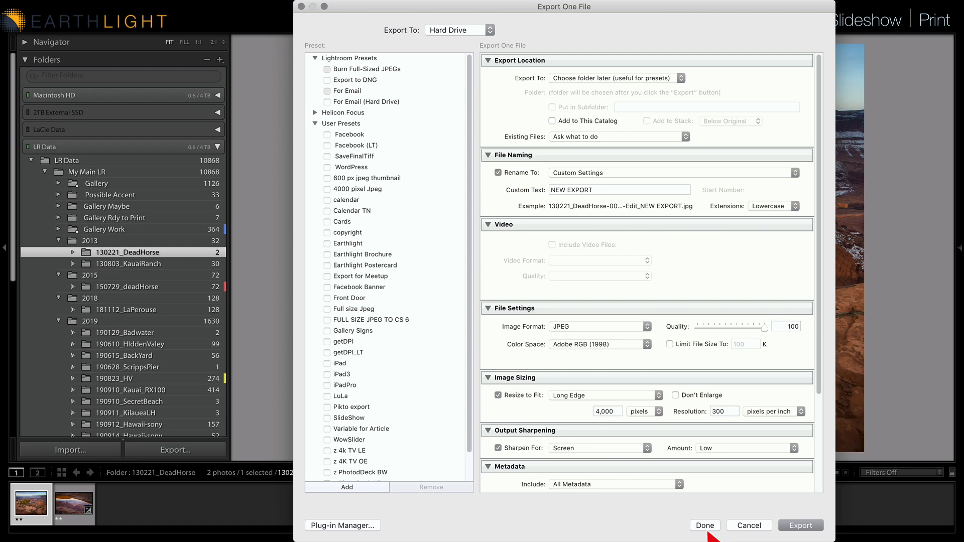
left_click(747, 526)
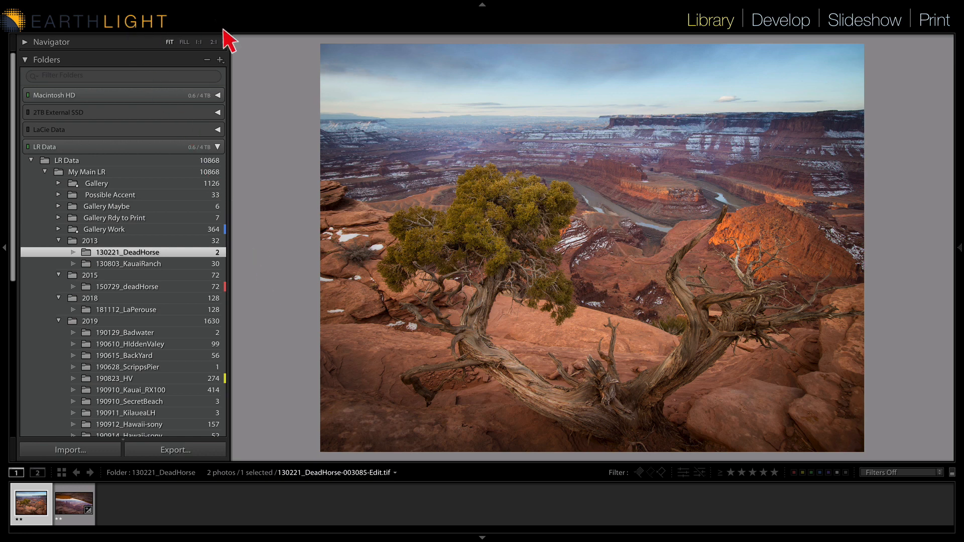
Open the Sync FAQs from the identity plate menu and read through the Lightroom Classic sync FAQ page in the browser
left_click(229, 155)
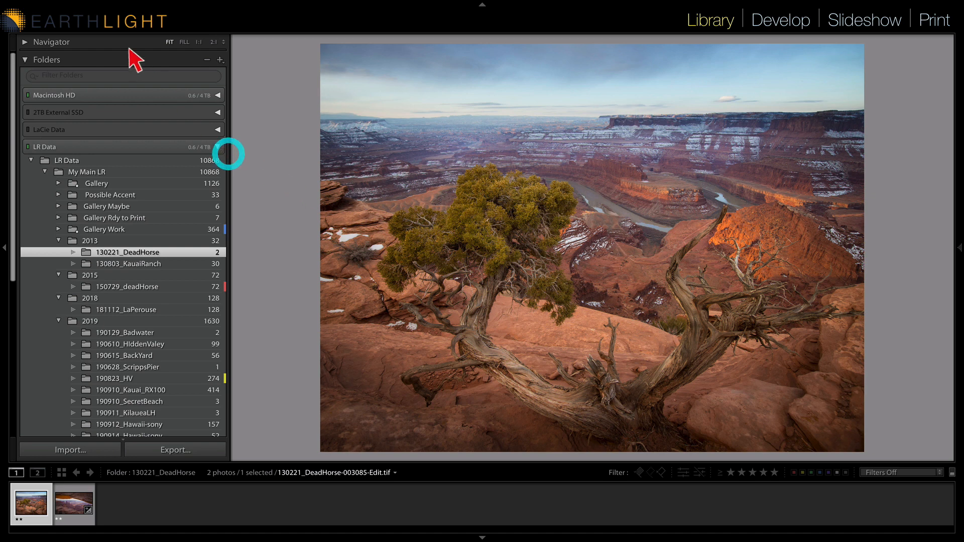
left_click(199, 28)
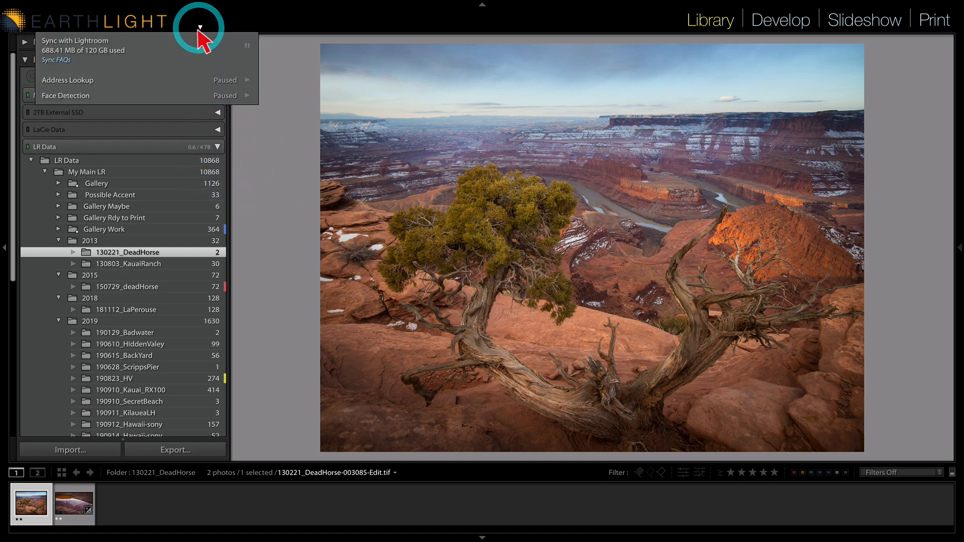
left_click(56, 61)
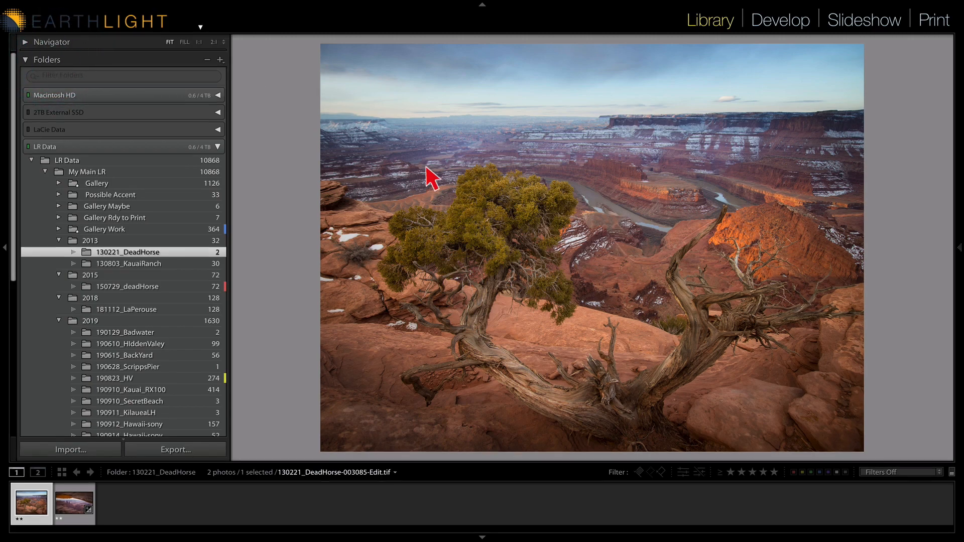
key("ctrl+Up")
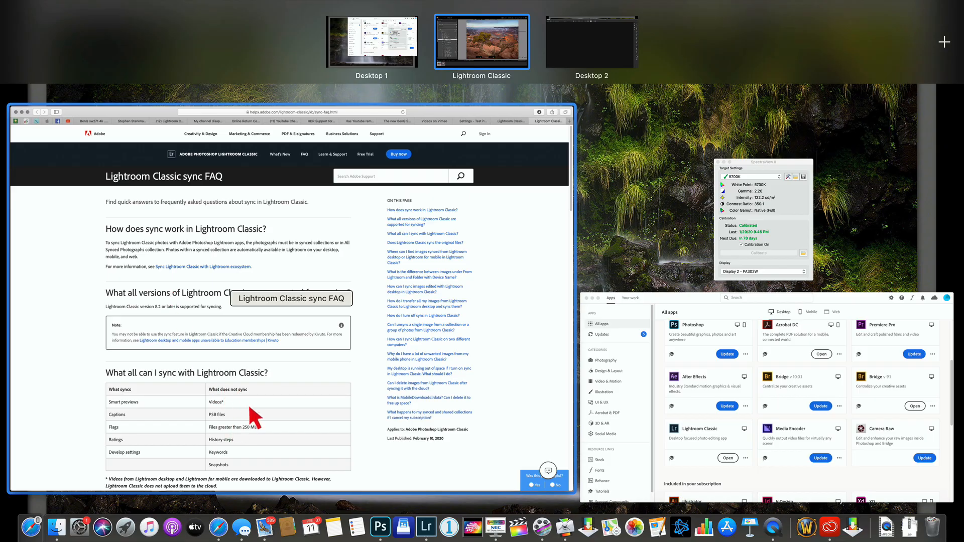
left_click_drag(90, 119, 215, 119)
left_click(239, 207)
scroll(418, 192, "down", 20)
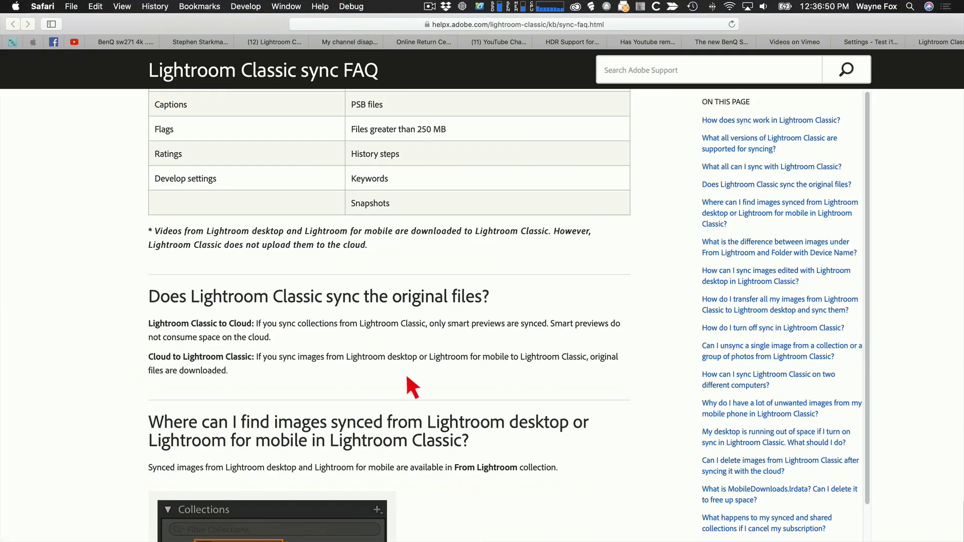
scroll(407, 378, "down", 10)
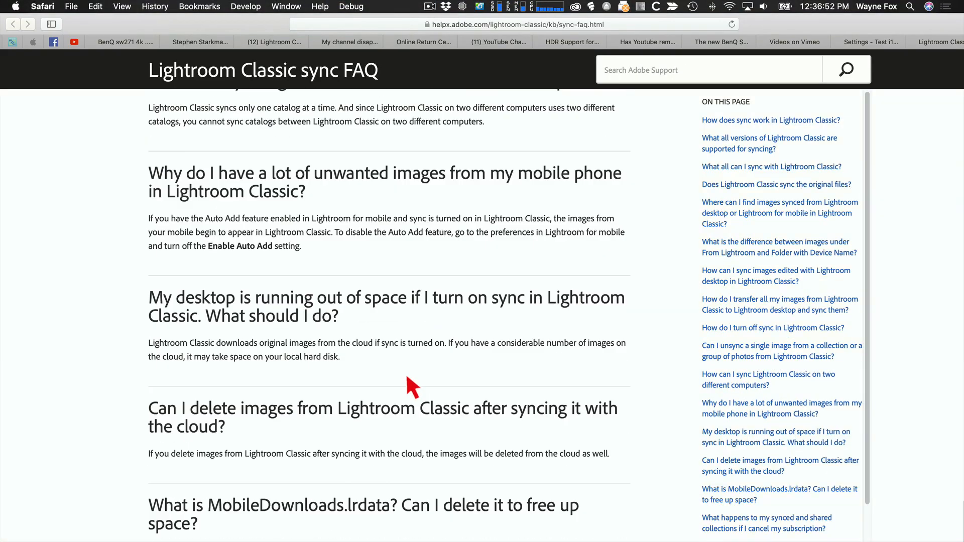
scroll(407, 378, "up", 20)
scroll(406, 378, "up", 10)
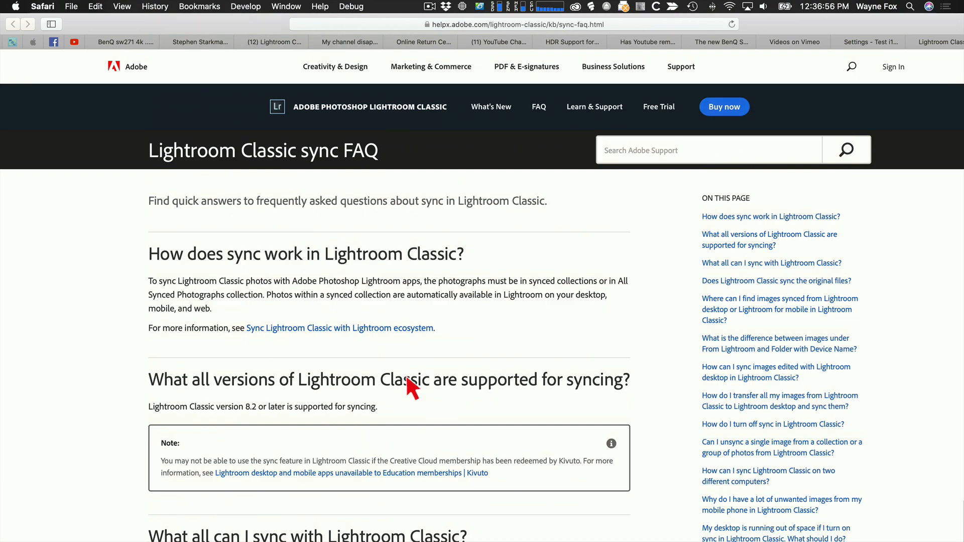
Switch back to Lightroom Classic and open its Preferences
key("super+Tab")
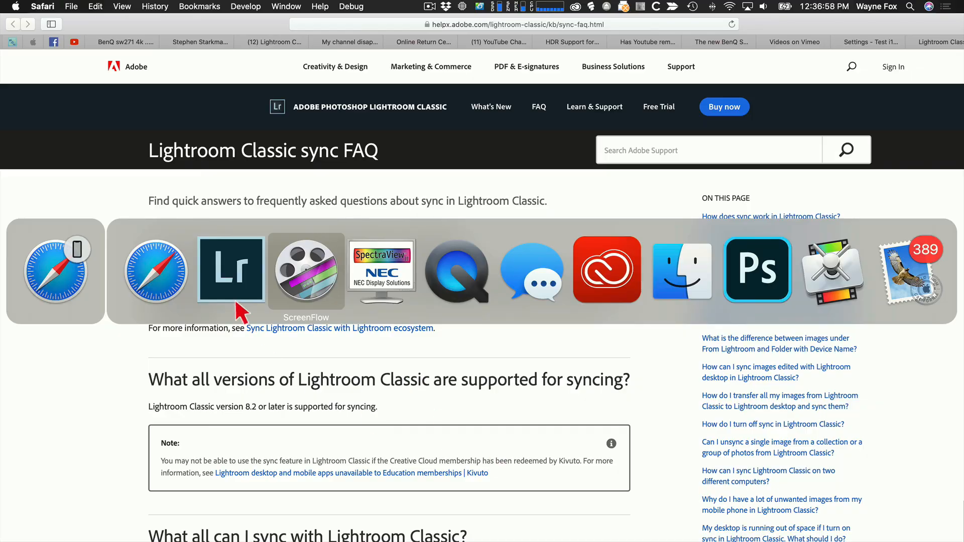
left_click(243, 296)
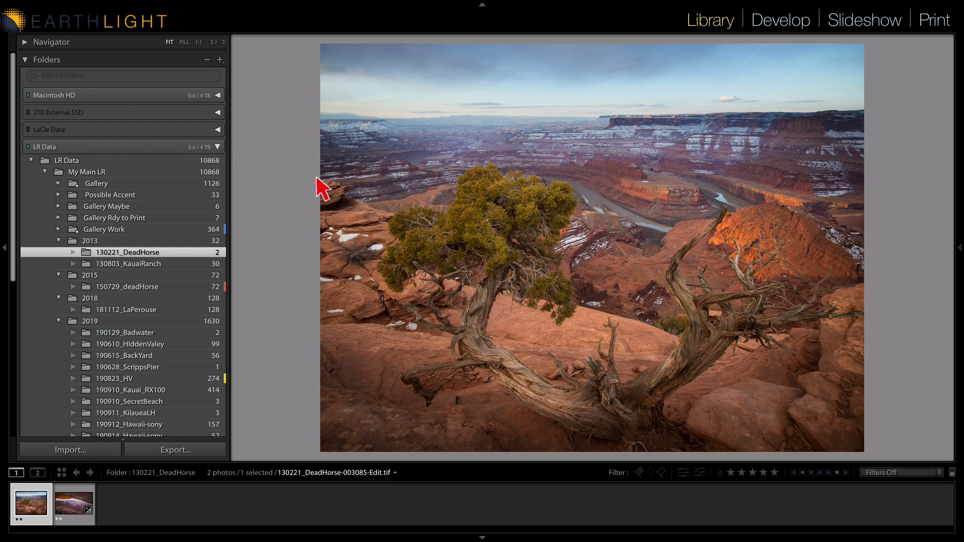
mouse_move(120, 5)
left_click(82, 7)
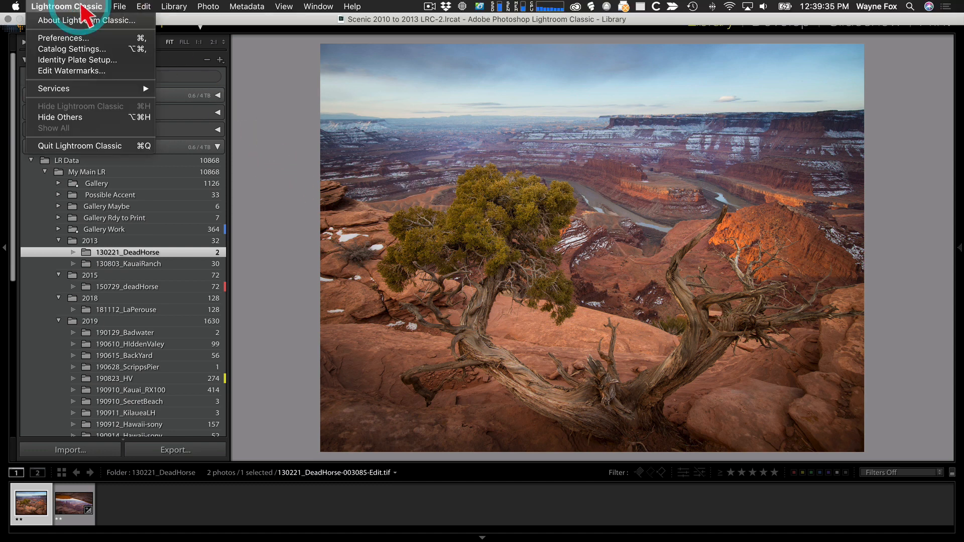
left_click(83, 37)
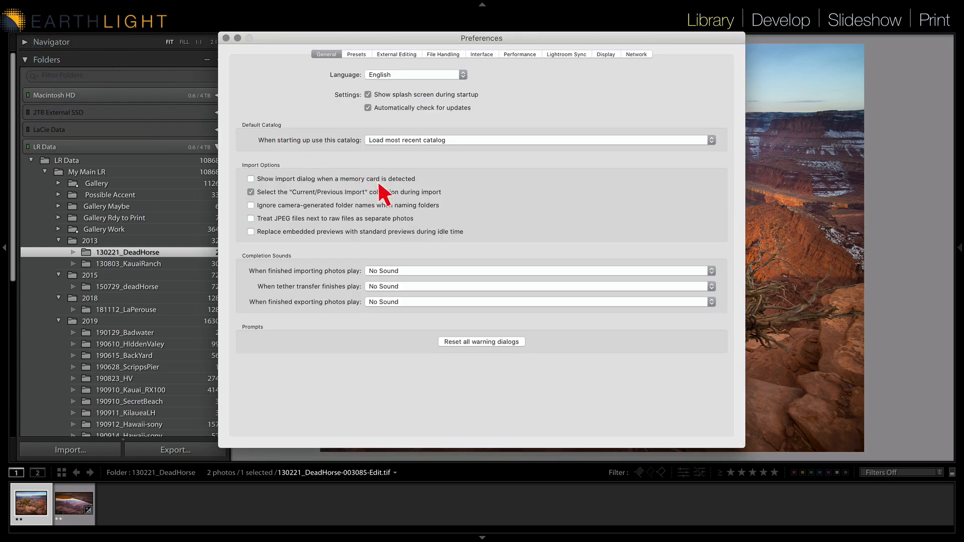
In the Display preferences, choose the larger monitor for the secondary window
left_click(611, 52)
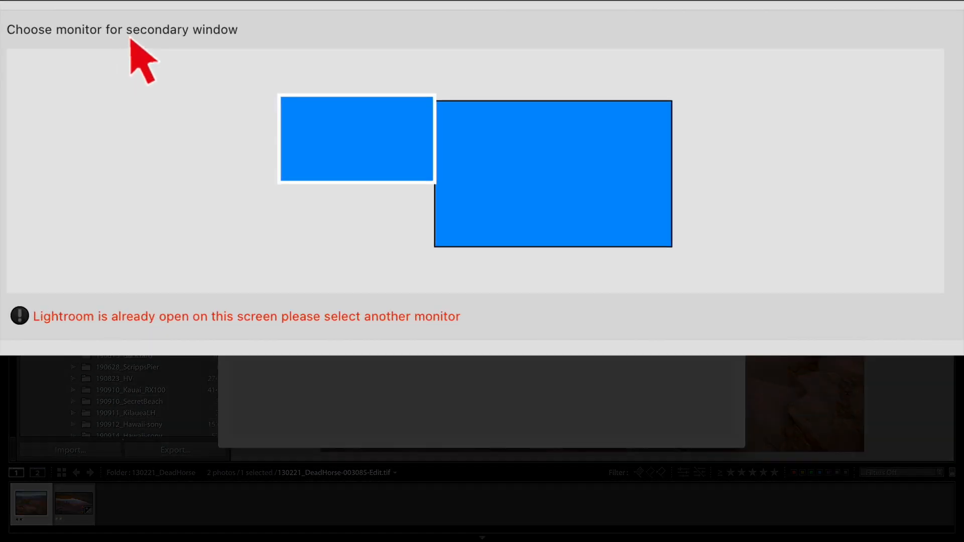
left_click(578, 180)
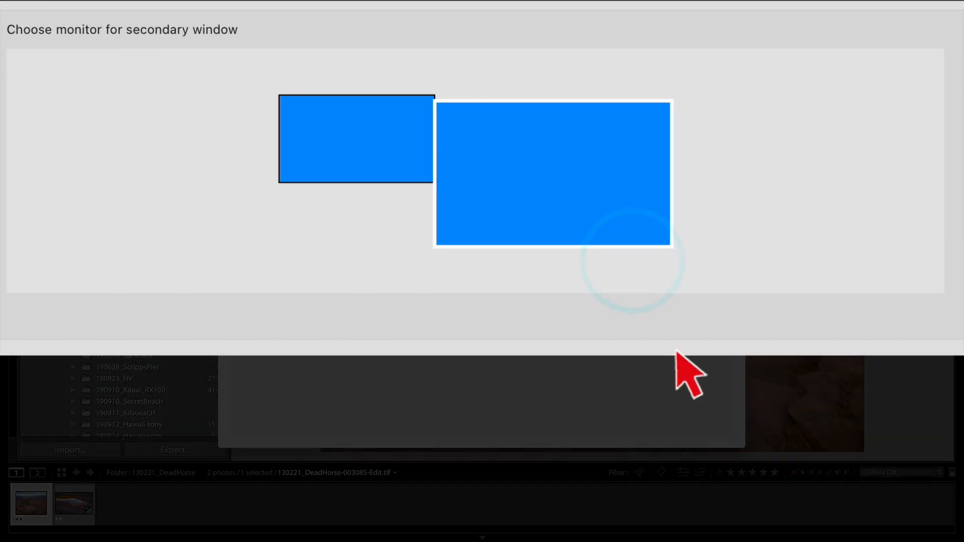
left_click(348, 138)
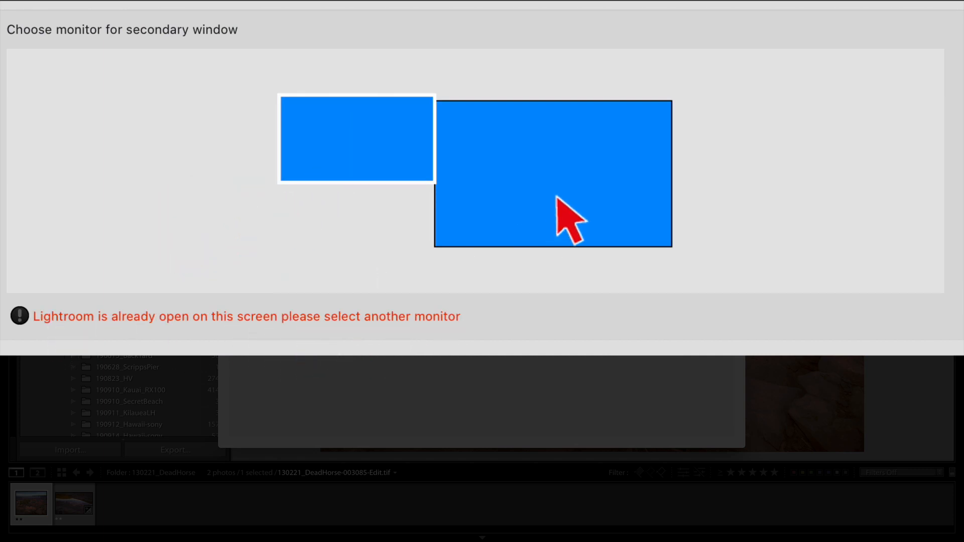
left_click(558, 195)
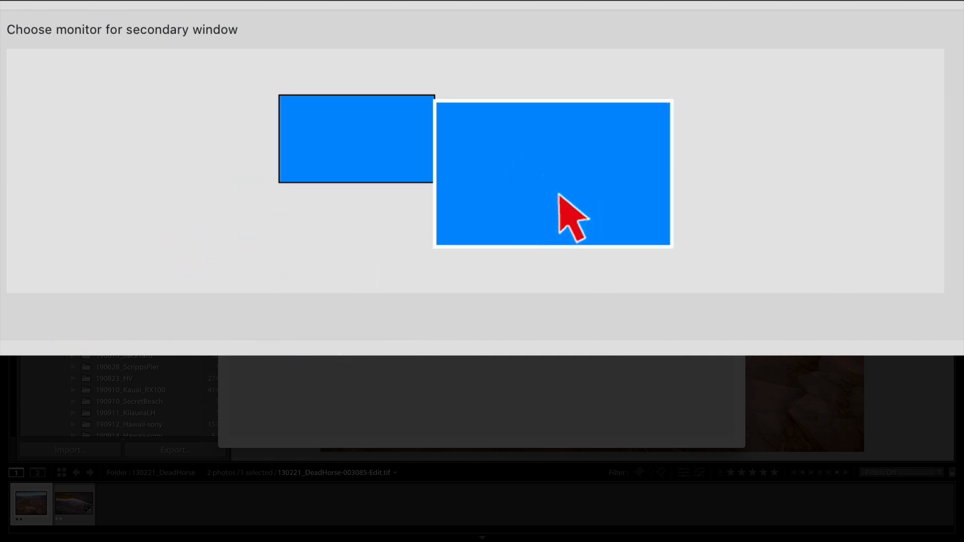
left_click(562, 168)
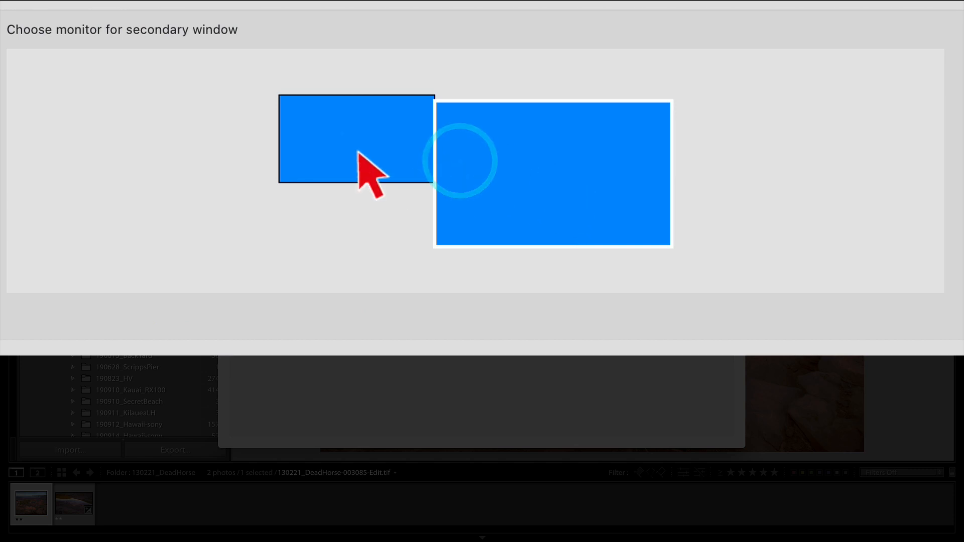